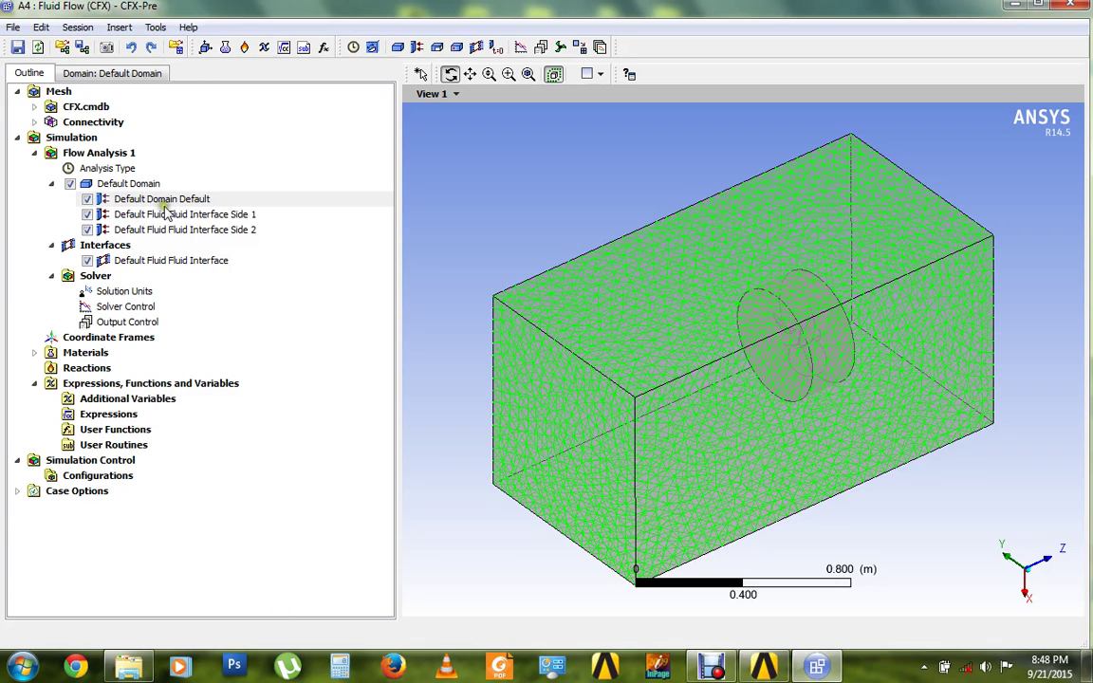
# - Delete the Default Domain from Flow Analysis 1
pyautogui.click(119, 182)
pyautogui.rightClick(121, 181)
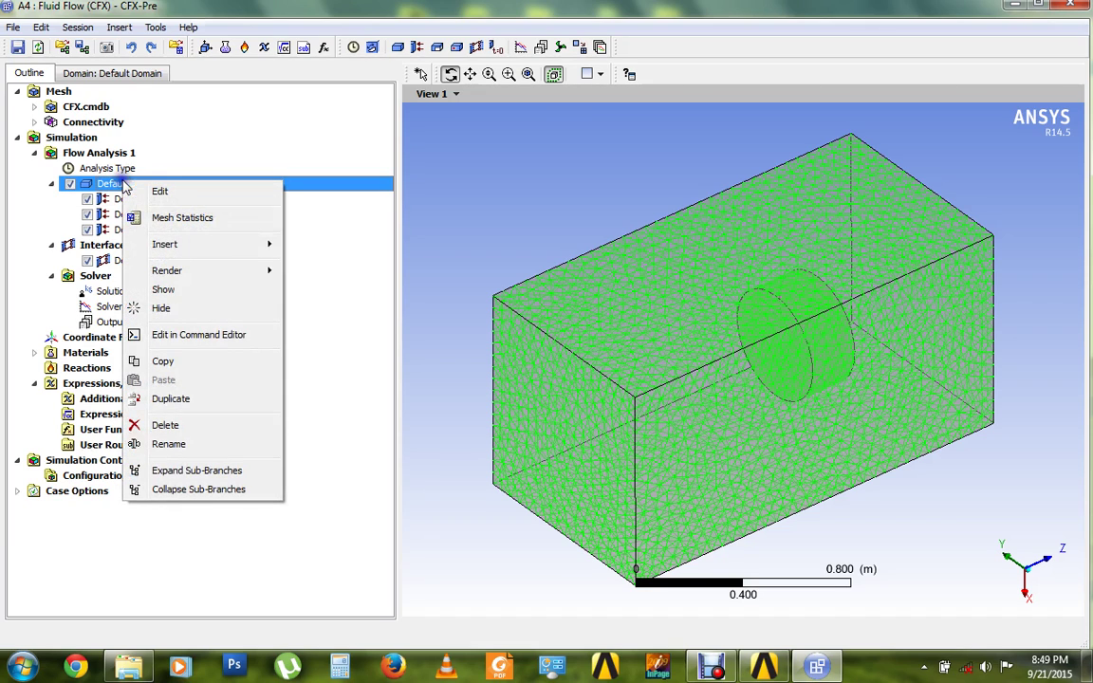
pyautogui.click(163, 425)
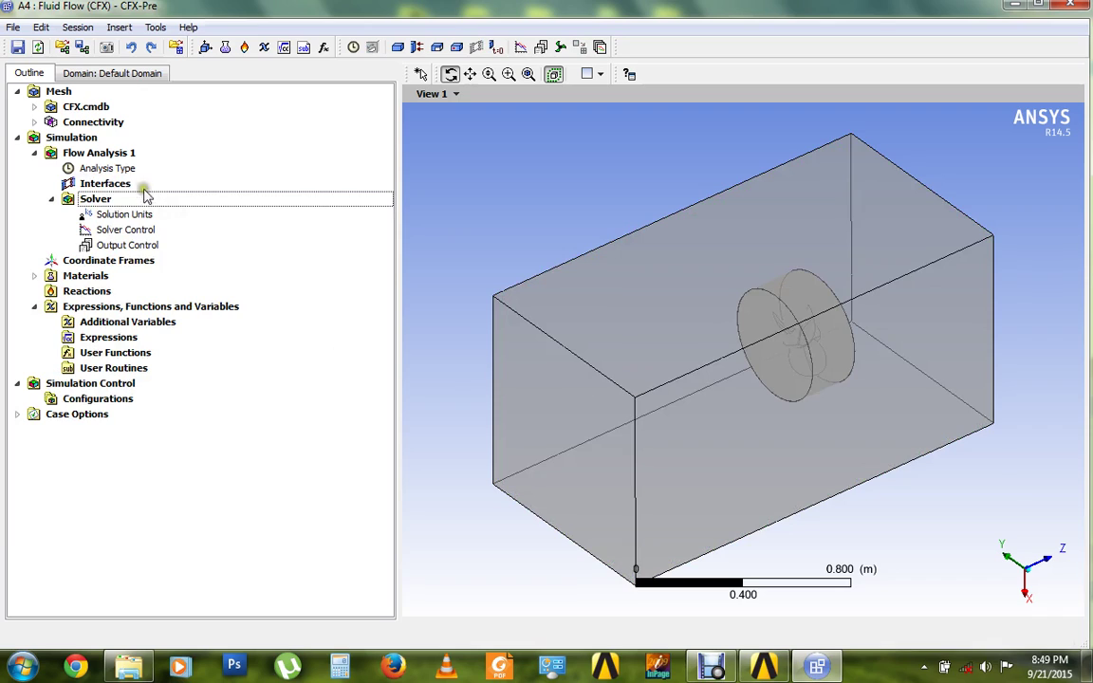
# - Expand the CFX.cmdb mesh regions, collapse the propeller region, and highlight the rotating domain in the model
pyautogui.click(34, 107)
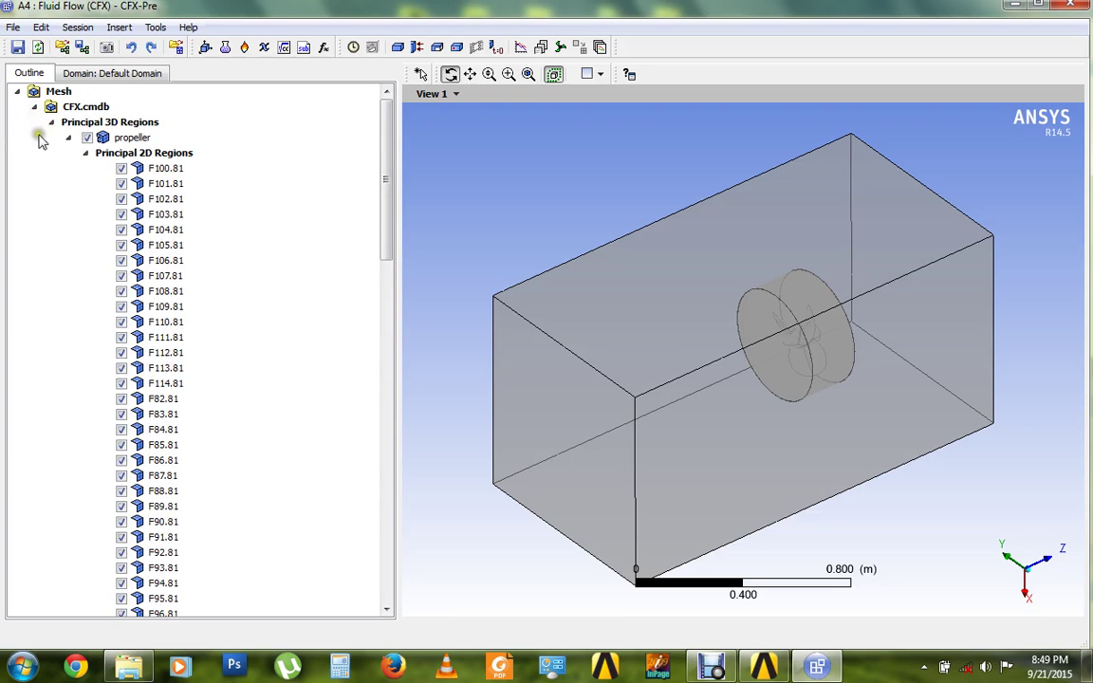
pyautogui.click(111, 140)
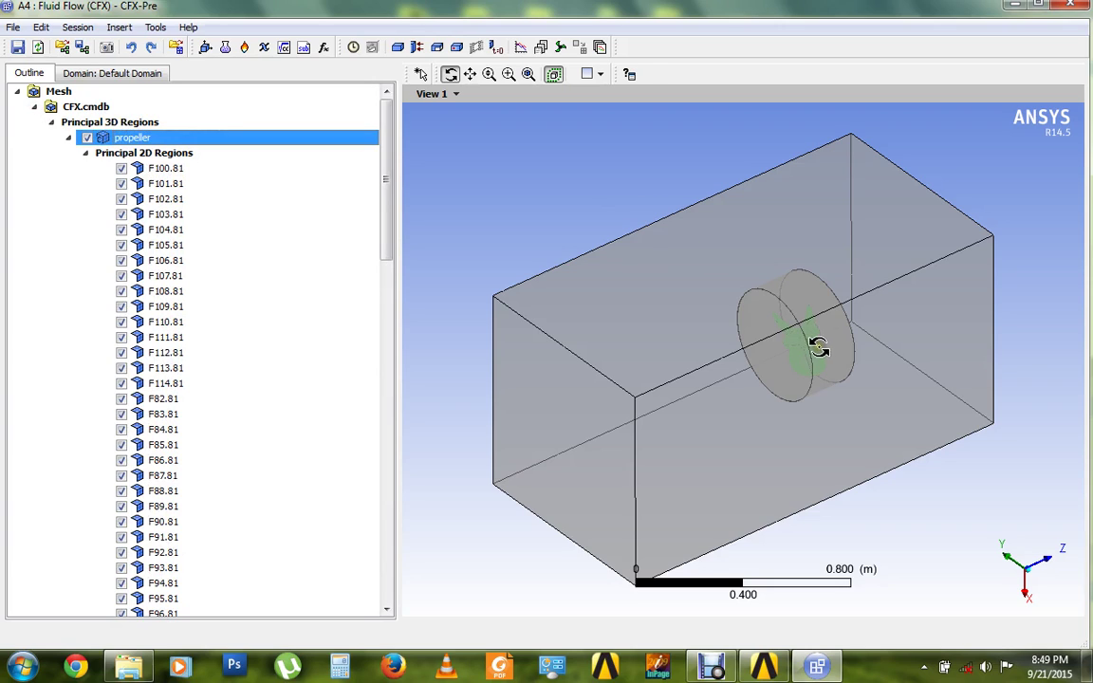
pyautogui.click(72, 138)
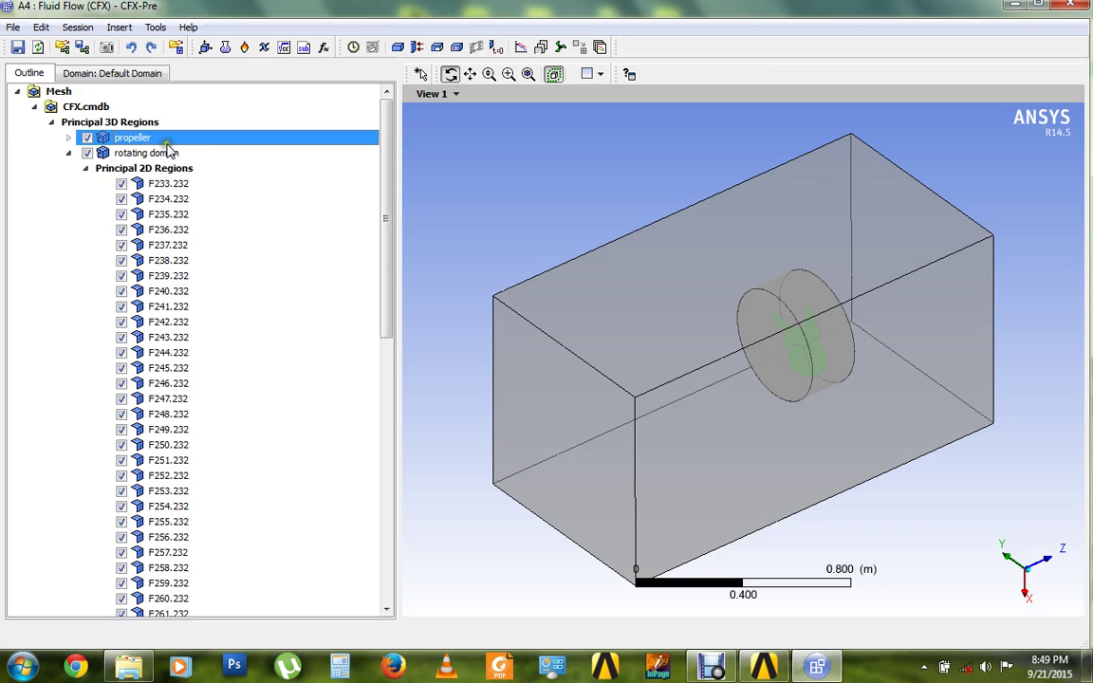
pyautogui.click(139, 155)
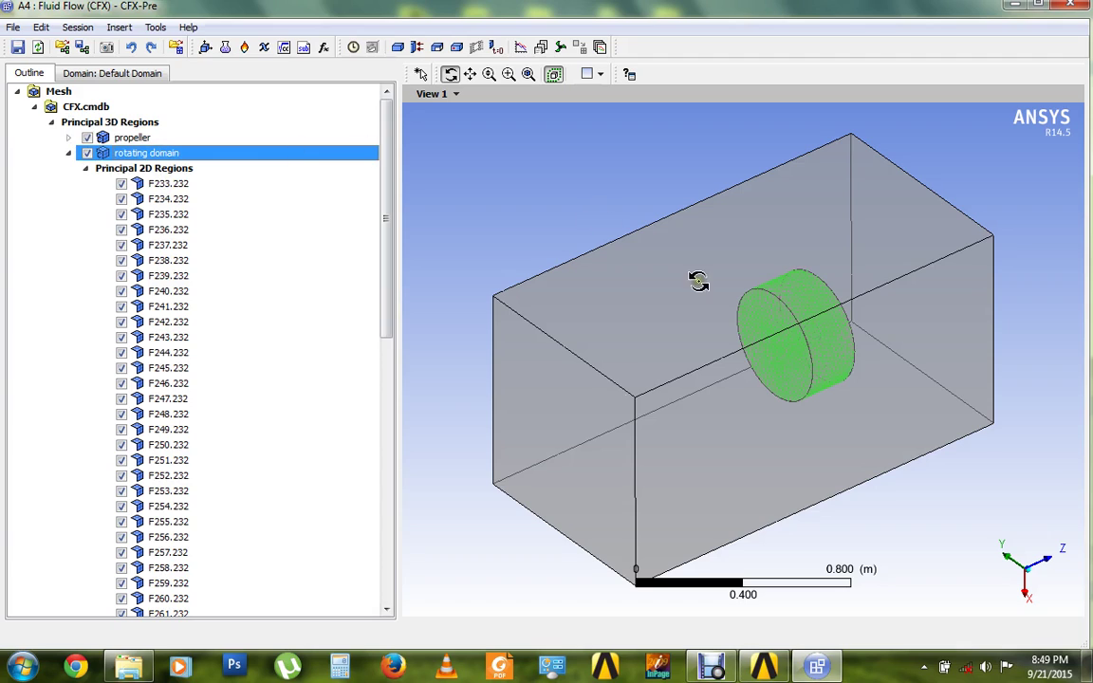
# - Find the rotating domain's front circular face, F234.232, among its 2D regions and rename it "front face 1"
pyautogui.click(170, 197)
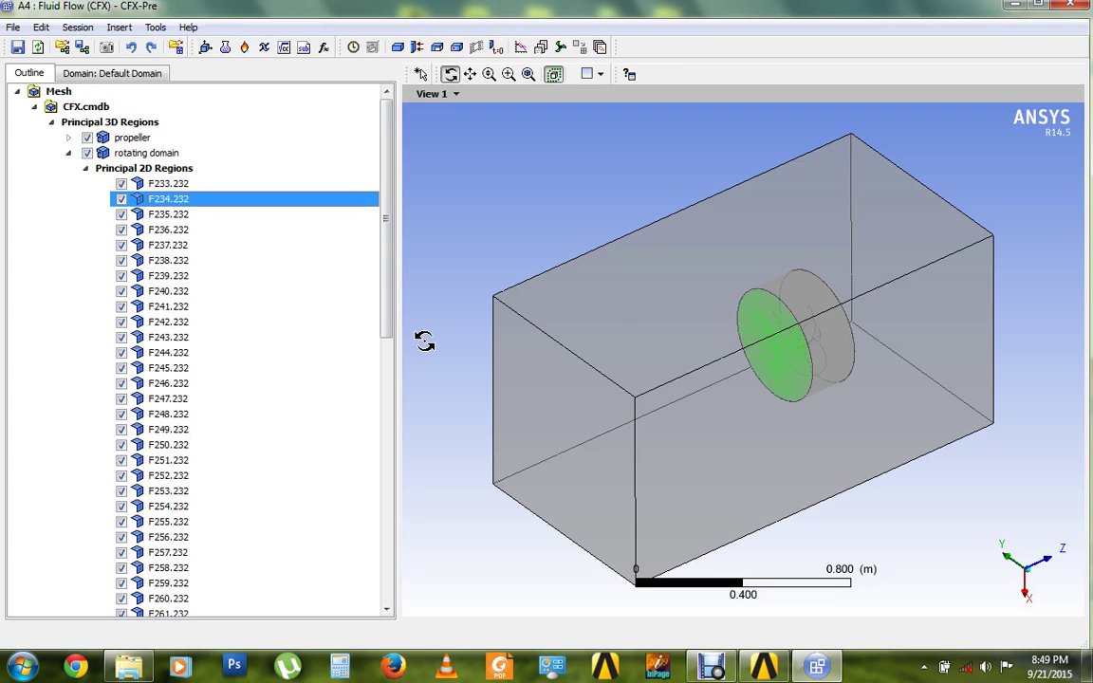
pyautogui.press('Down')
pyautogui.press('Up')
pyautogui.press('Down')
pyautogui.press('Down')
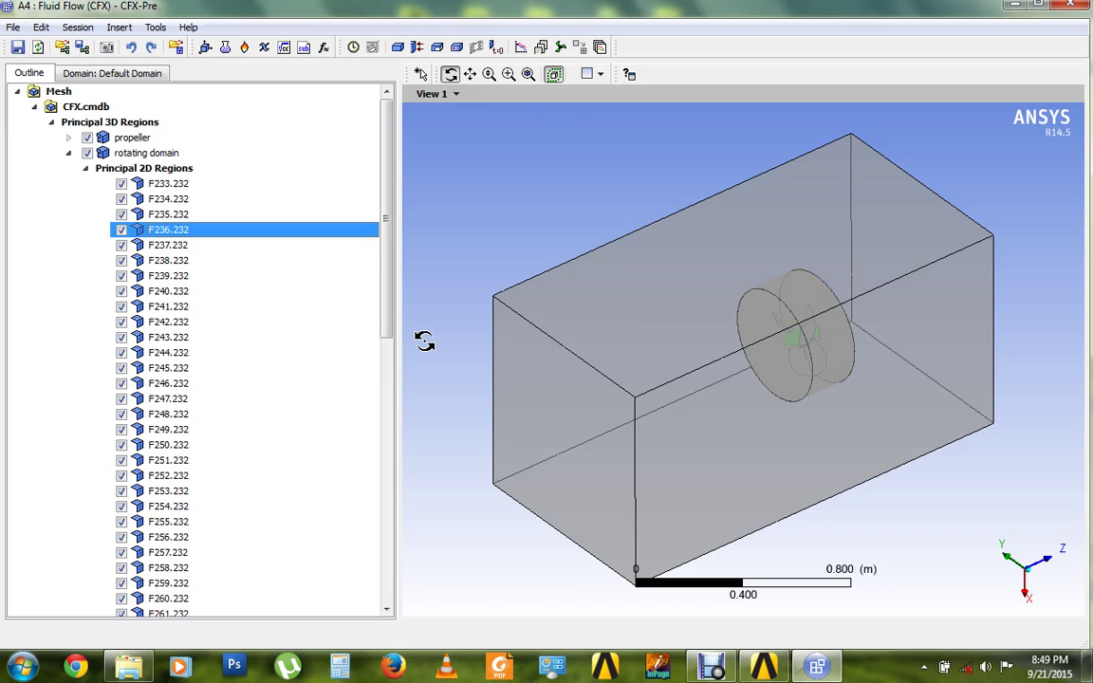
pyautogui.press('Up')
pyautogui.press('Up')
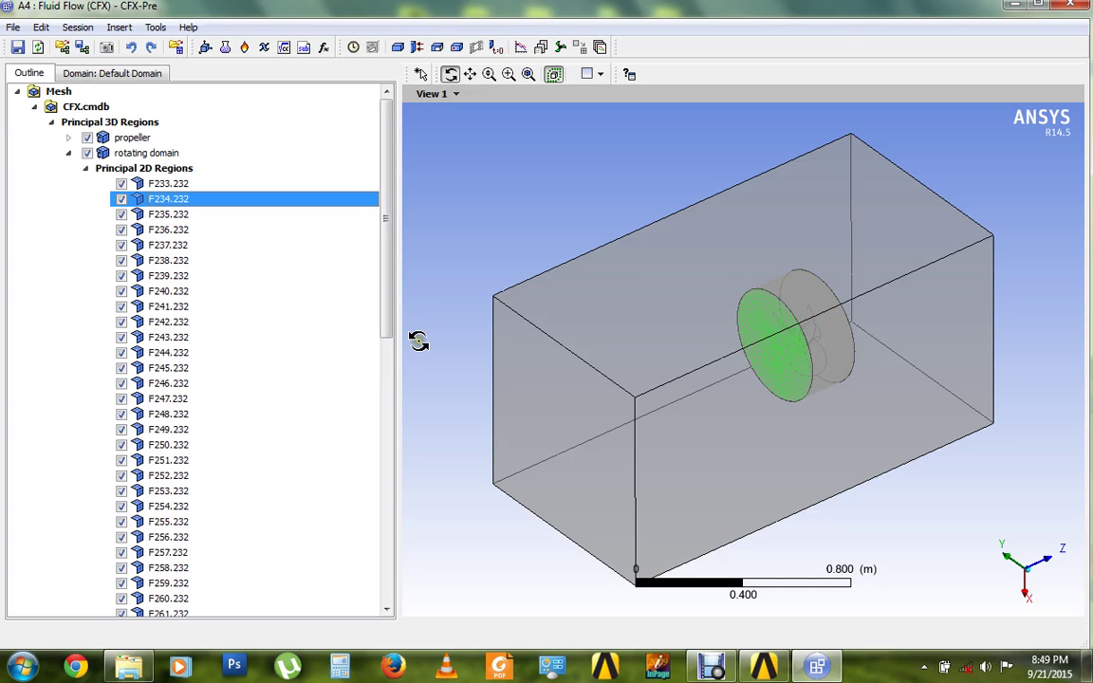
pyautogui.rightClick(166, 200)
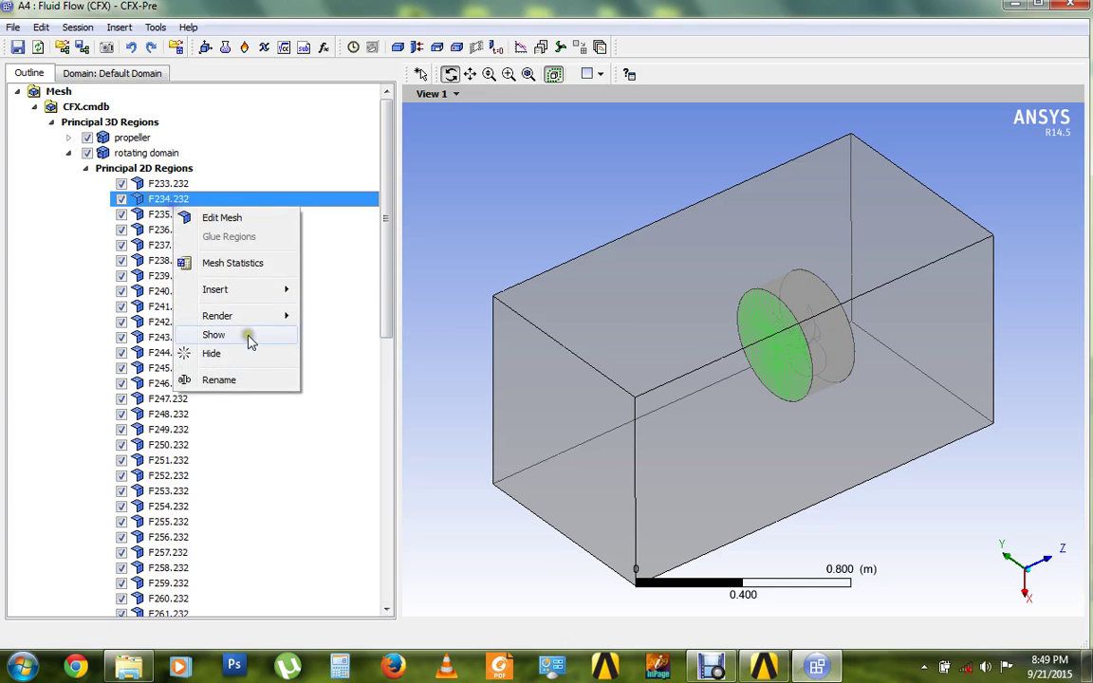
pyautogui.click(245, 380)
pyautogui.write('f')
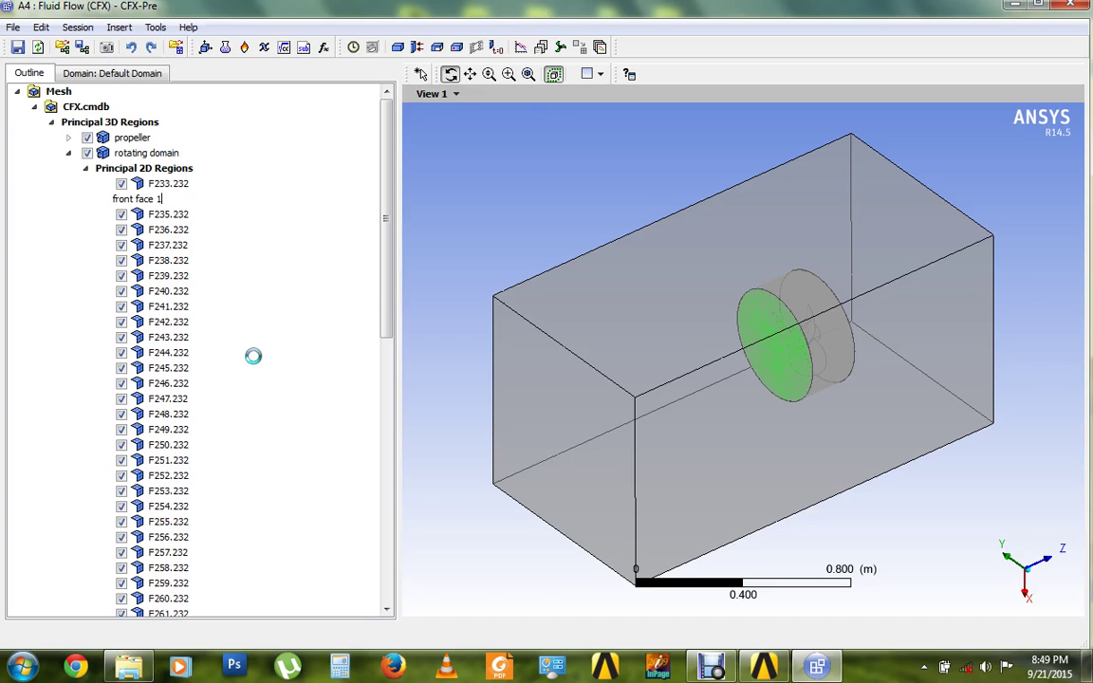
pyautogui.write('ront face 1')
pyautogui.press('Return')
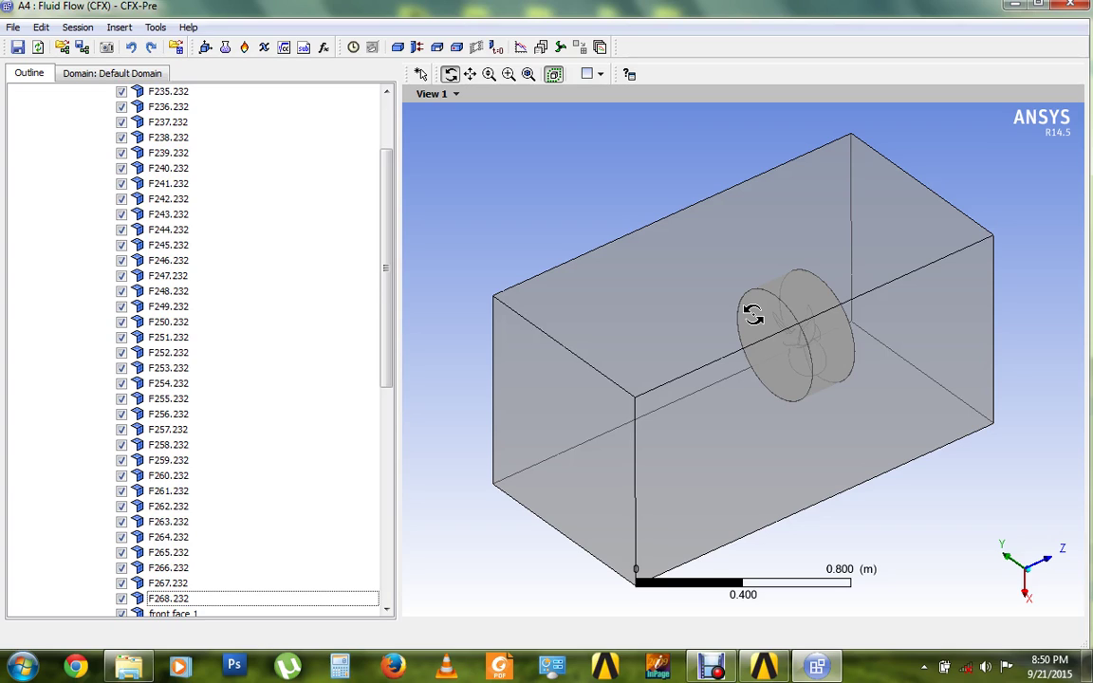
# - Rename the rotating domain's cylindrical side surface, F233.232, as "cyl 1"
pyautogui.scroll(3, 205, 393)
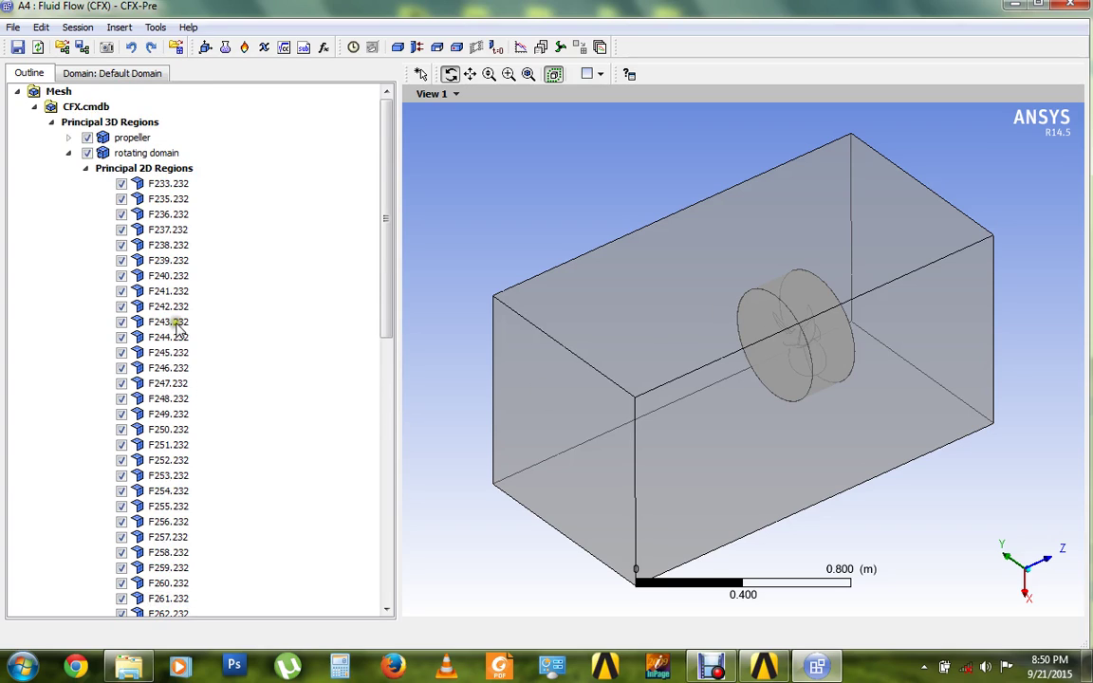
pyautogui.click(143, 183)
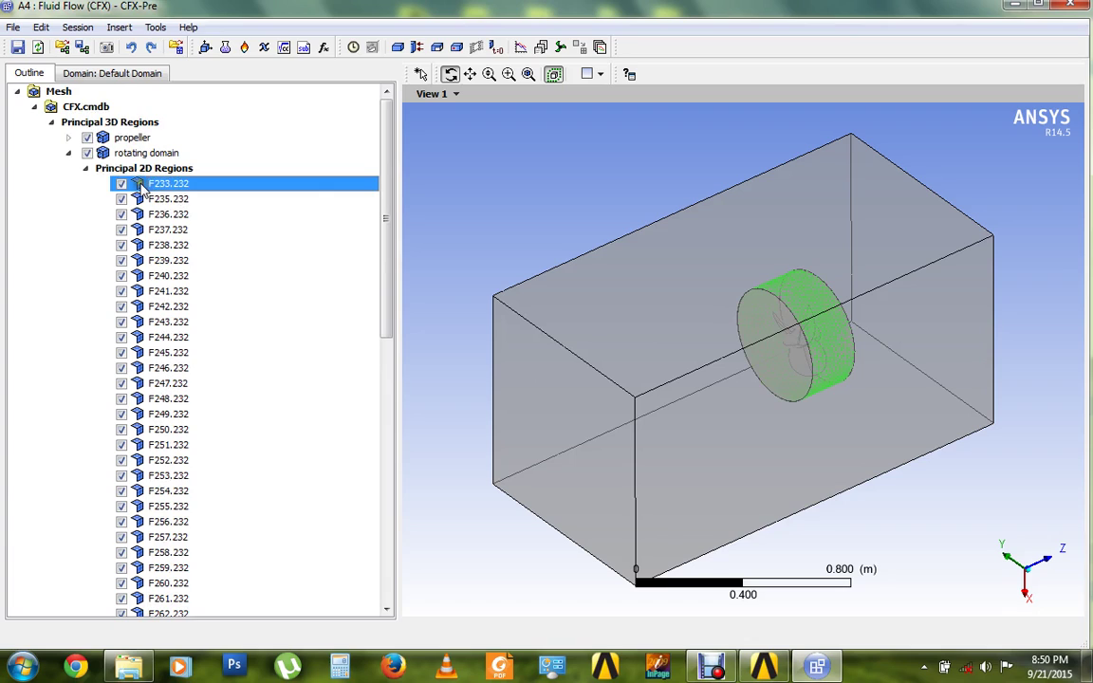
pyautogui.rightClick(180, 186)
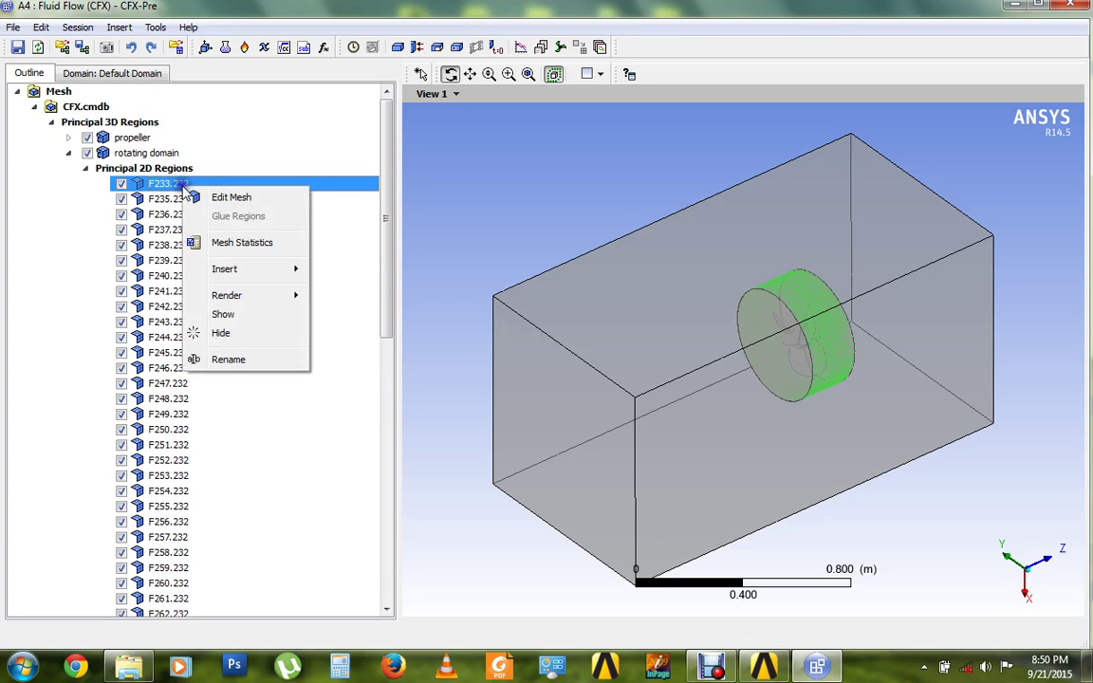
pyautogui.click(242, 358)
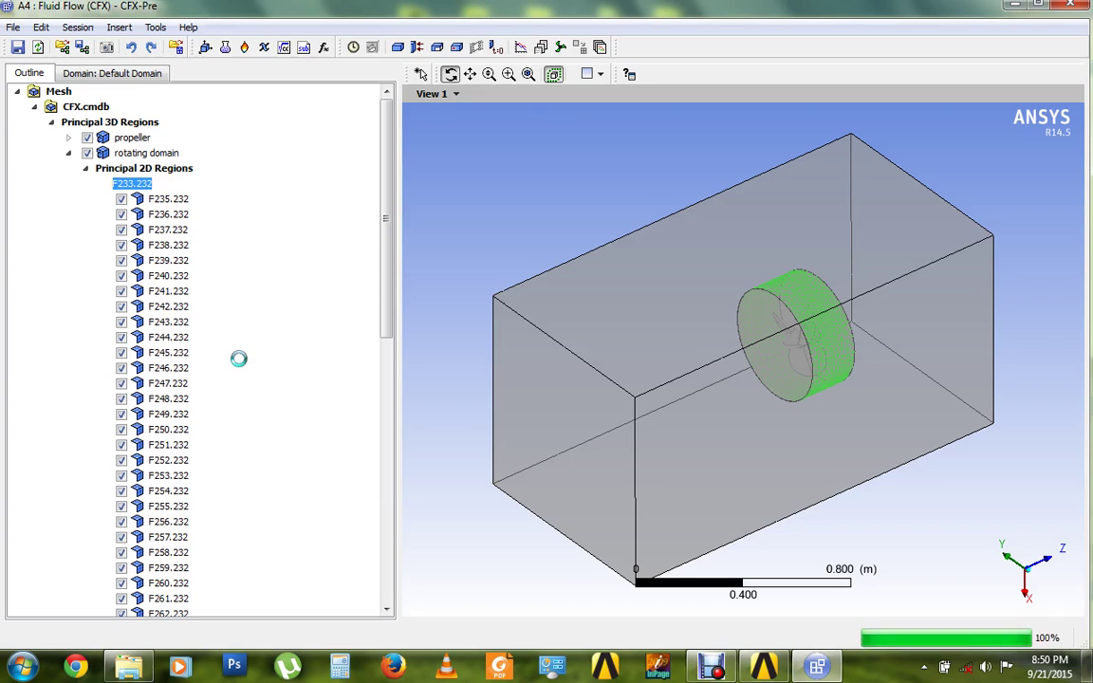
pyautogui.write('cyl')
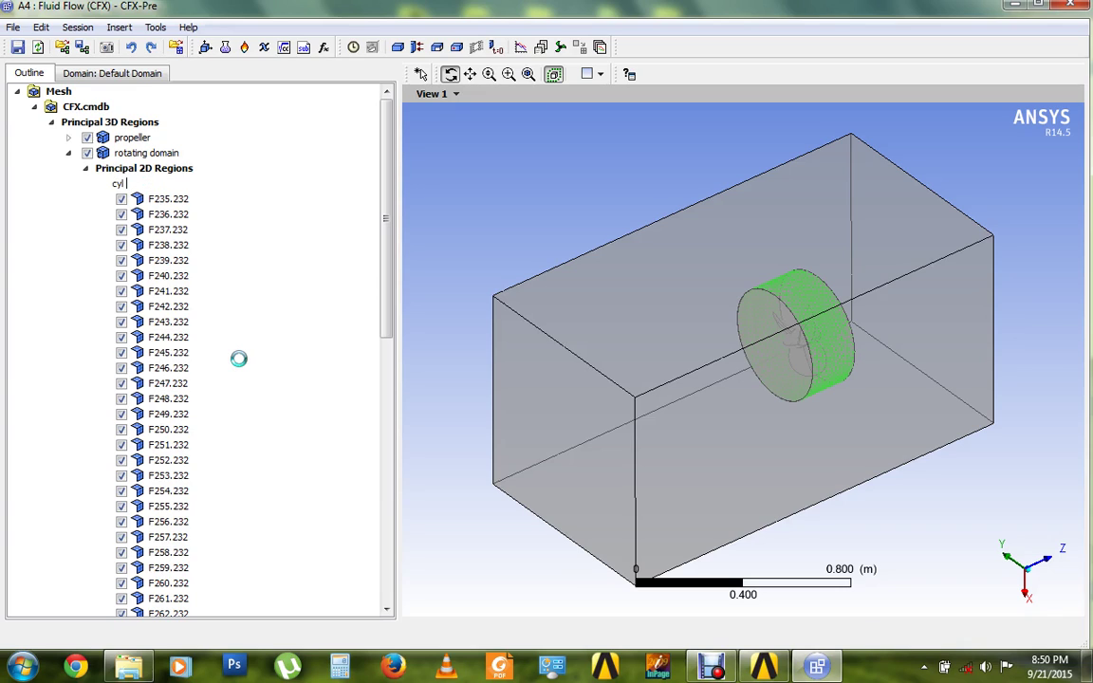
pyautogui.press('Return')
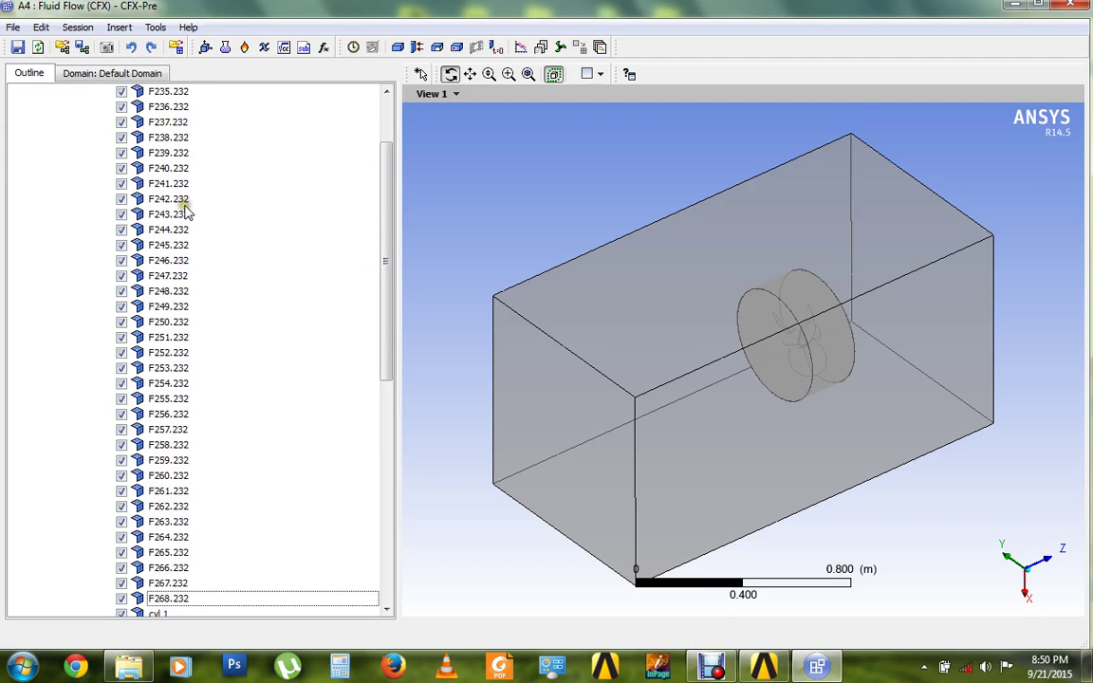
# - Rename the rotating domain's rear circular face, F235.232, as "back face 1"
pyautogui.scroll(2, 161, 204)
pyautogui.click(156, 198)
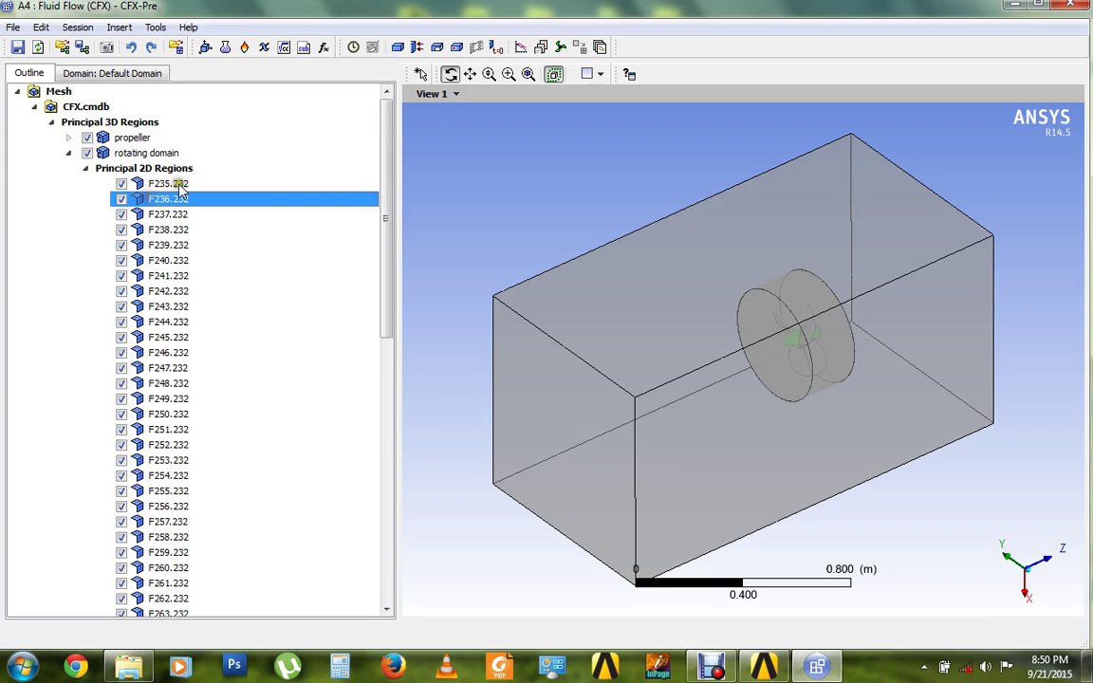
pyautogui.click(147, 167)
pyautogui.click(147, 188)
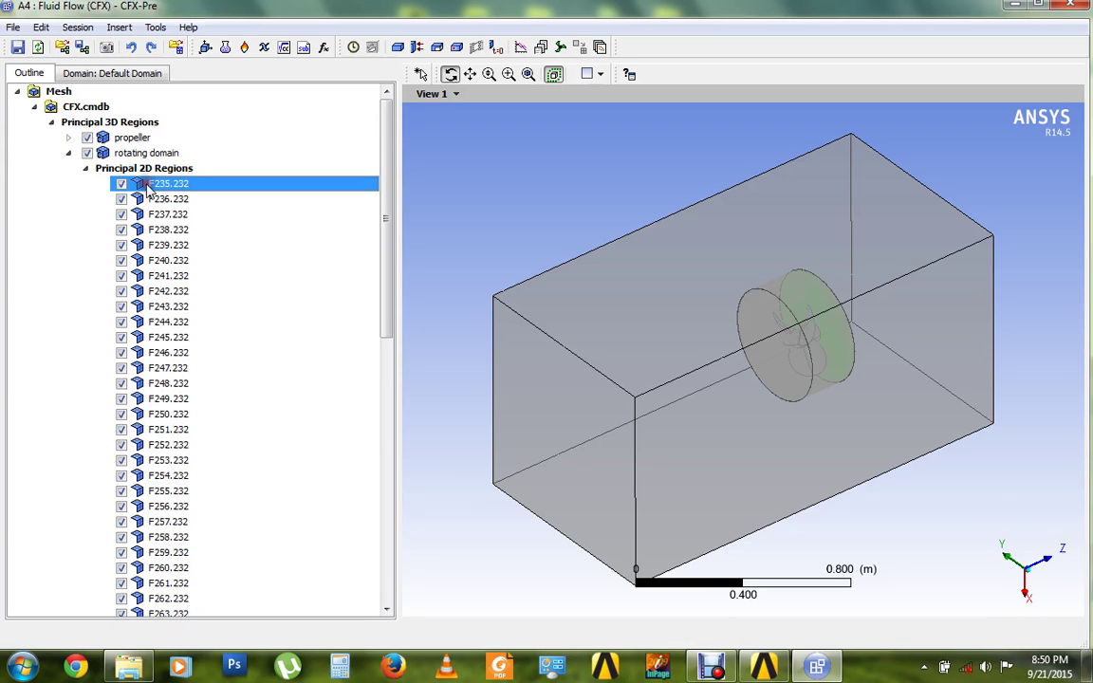
pyautogui.rightClick(147, 188)
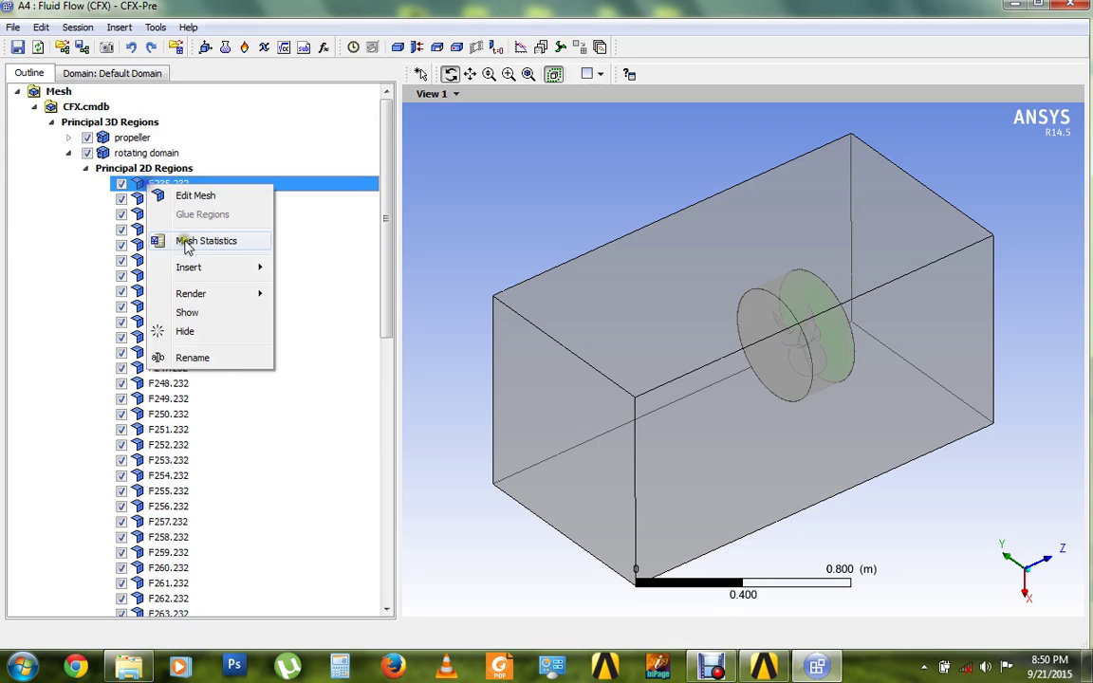
pyautogui.click(214, 356)
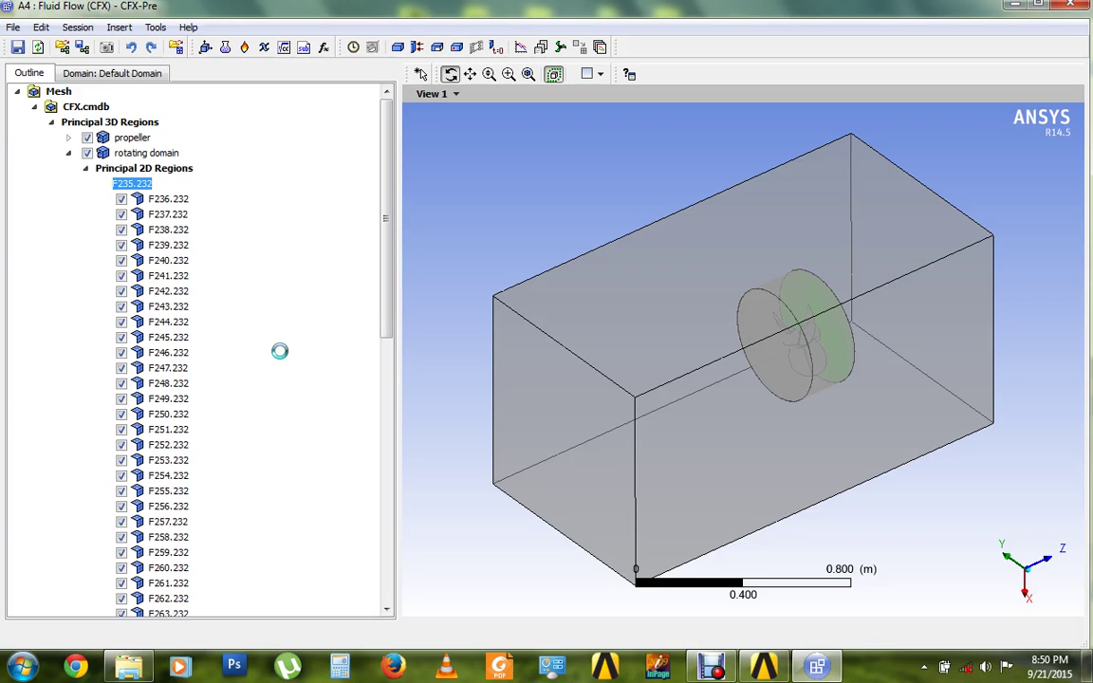
pyautogui.write('back face 1')
pyautogui.press('Return')
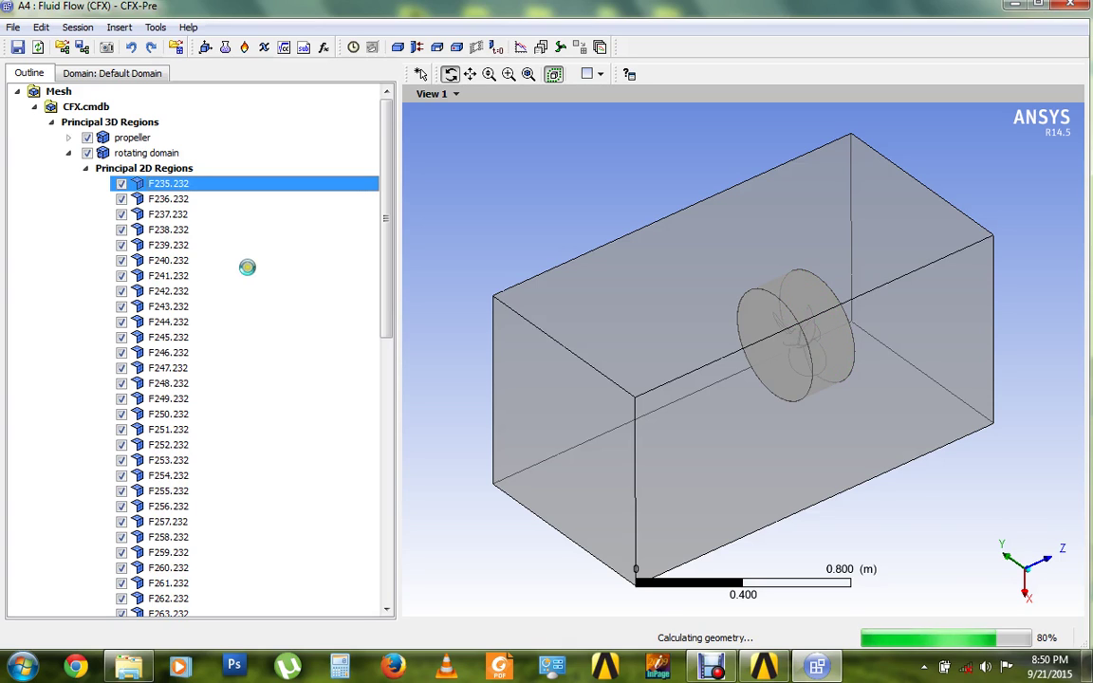
# - Highlight the rotating domain and the stationery domain in turn to compare their extents in the model
pyautogui.scroll(-7, 274, 315)
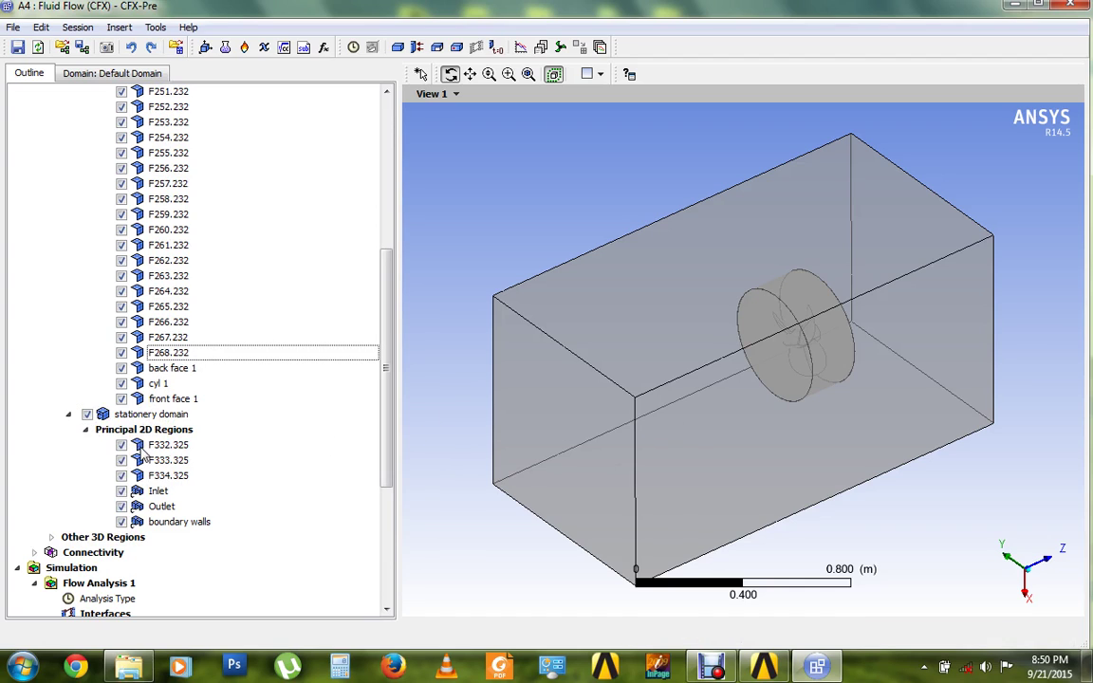
pyautogui.scroll(7, 147, 380)
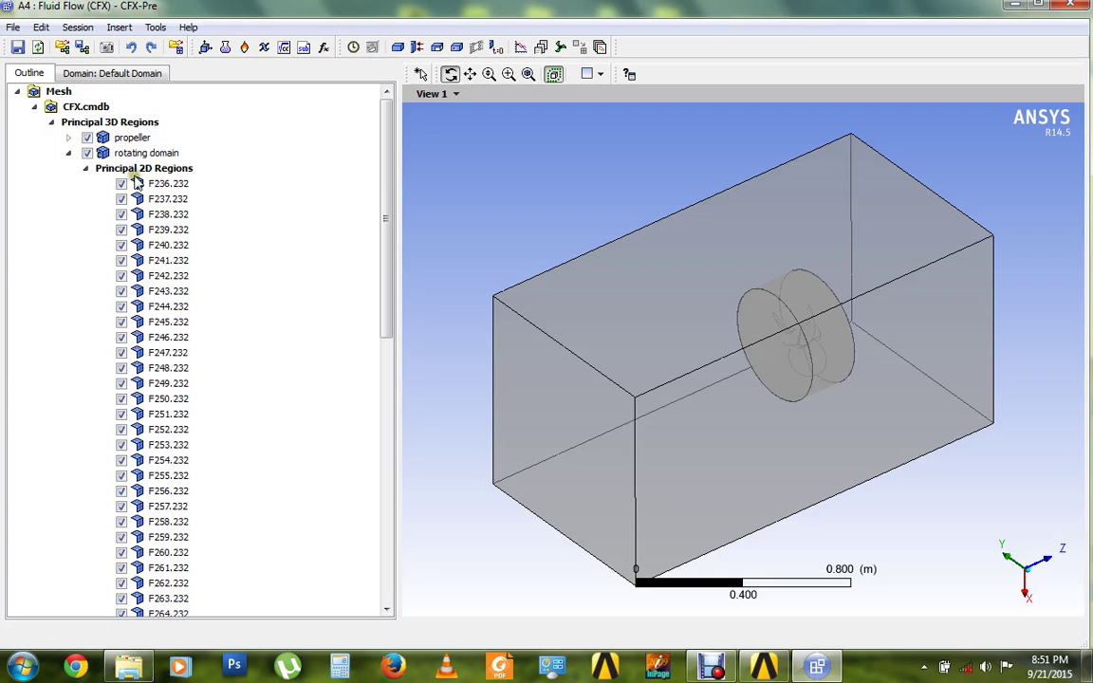
pyautogui.click(151, 153)
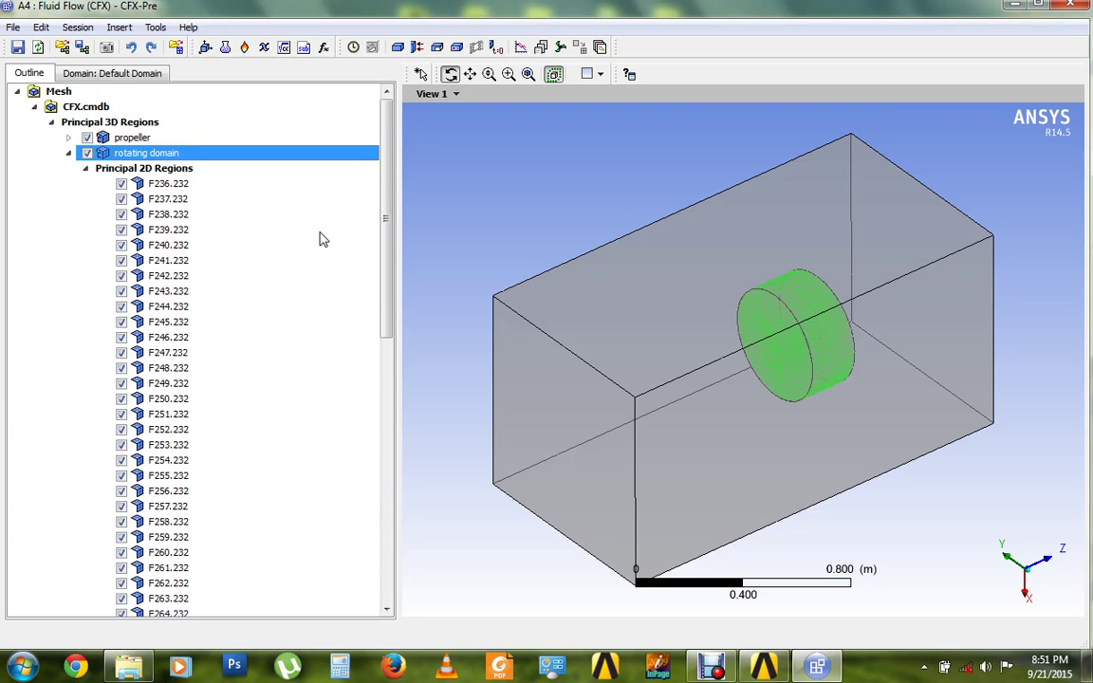
pyautogui.scroll(-7, 237, 280)
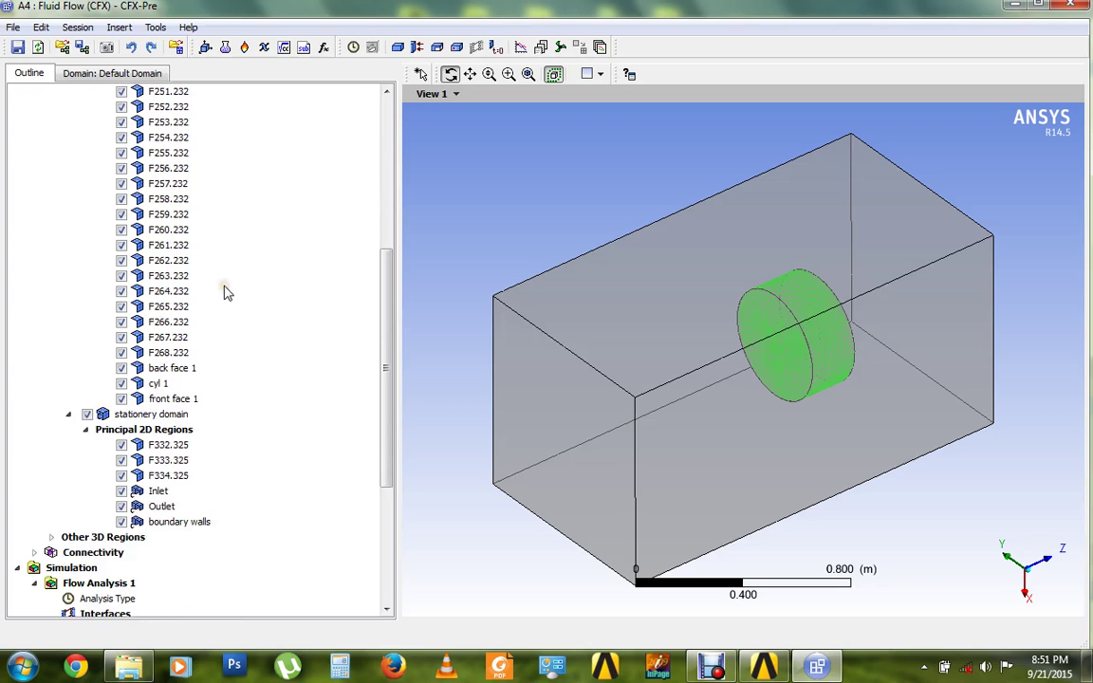
pyautogui.click(148, 416)
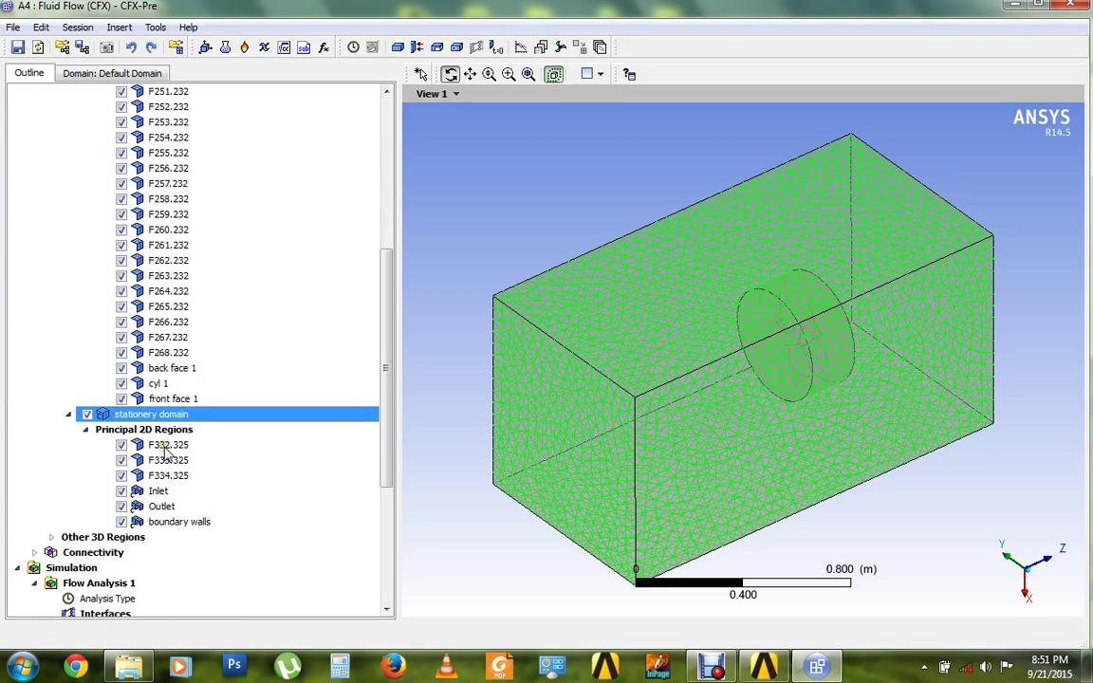
# - Rename the stationery domain's rear circular face, F332.325, as "ack face 2"
pyautogui.click(165, 446)
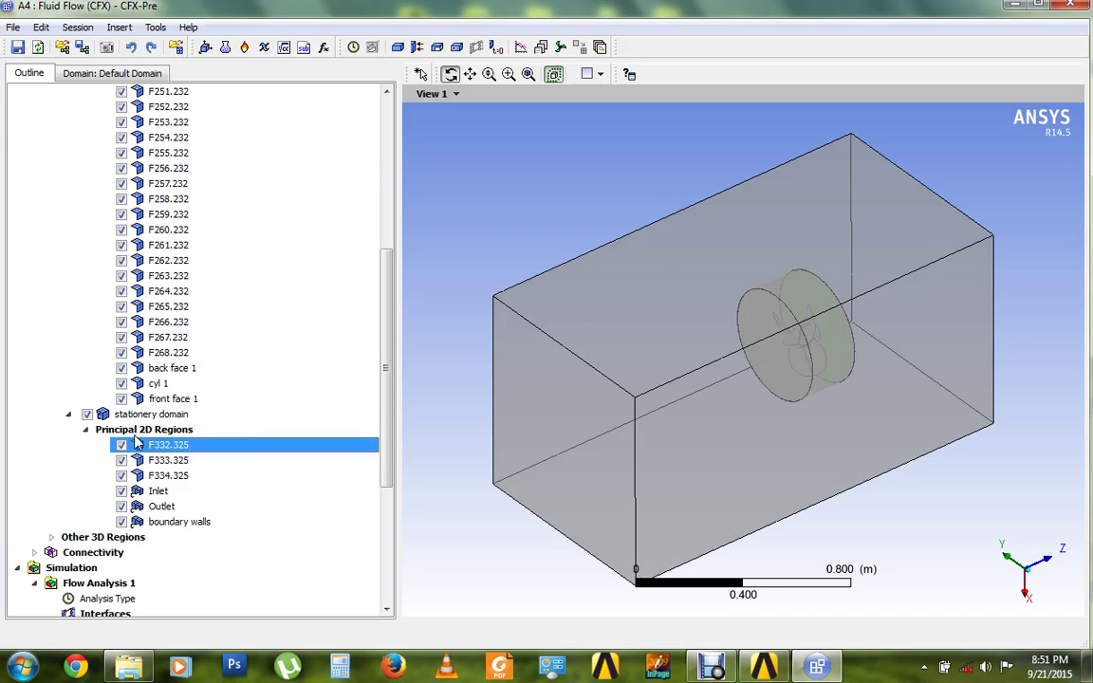
pyautogui.click(342, 508)
pyautogui.rightClick(216, 447)
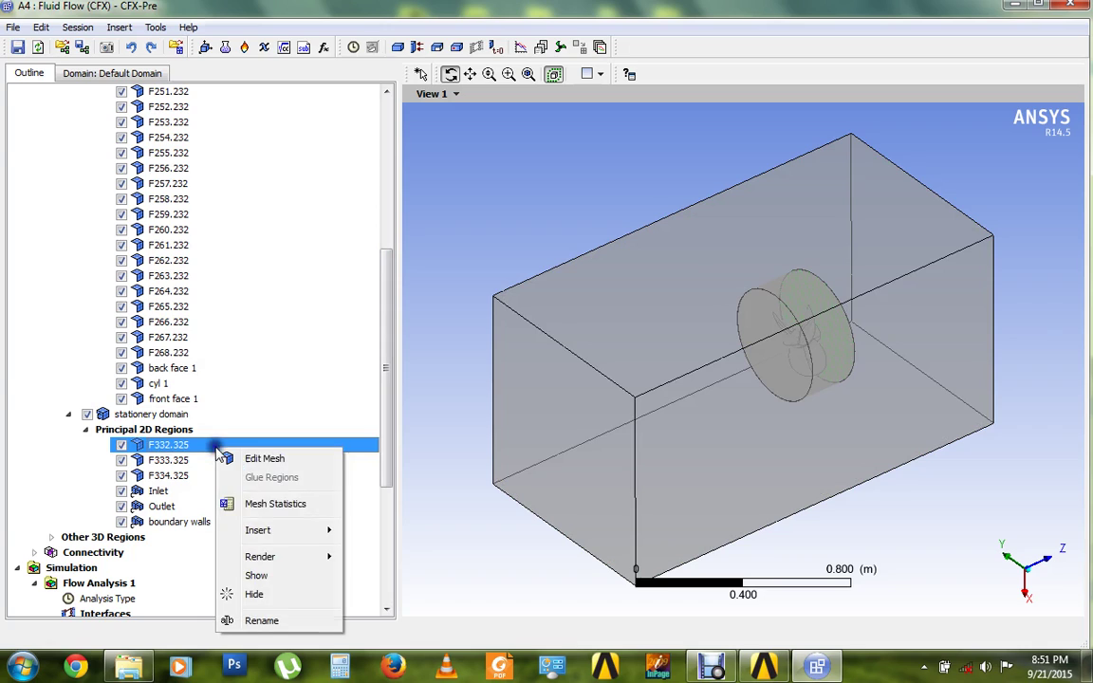
pyautogui.click(293, 626)
pyautogui.write('ack face 2')
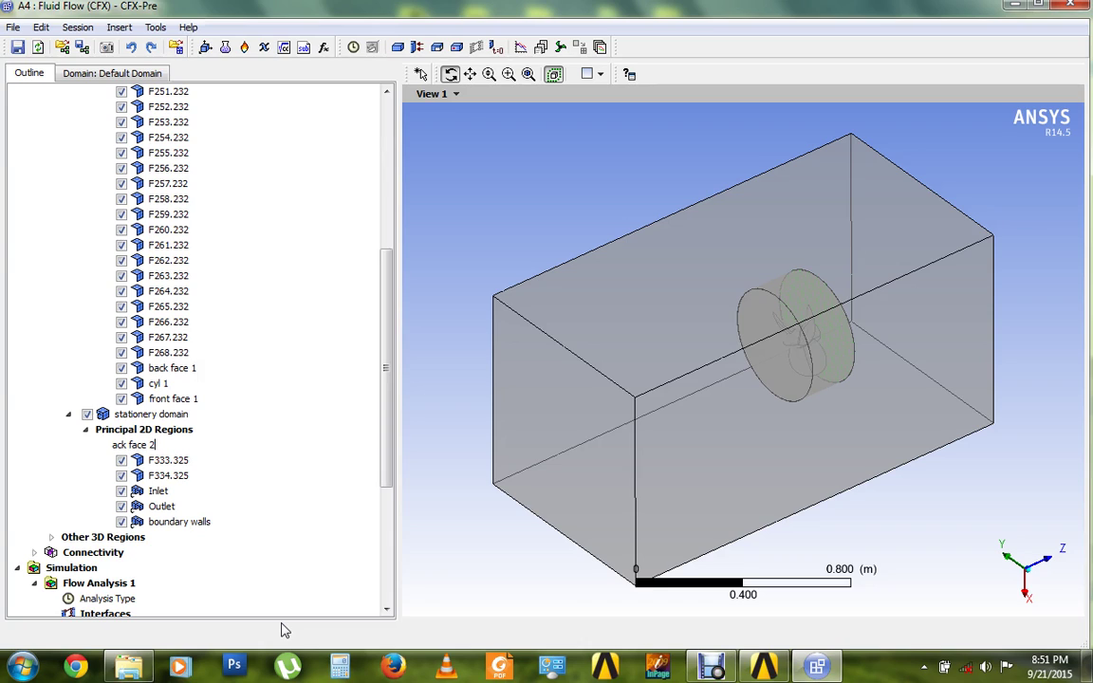
pyautogui.press('Return')
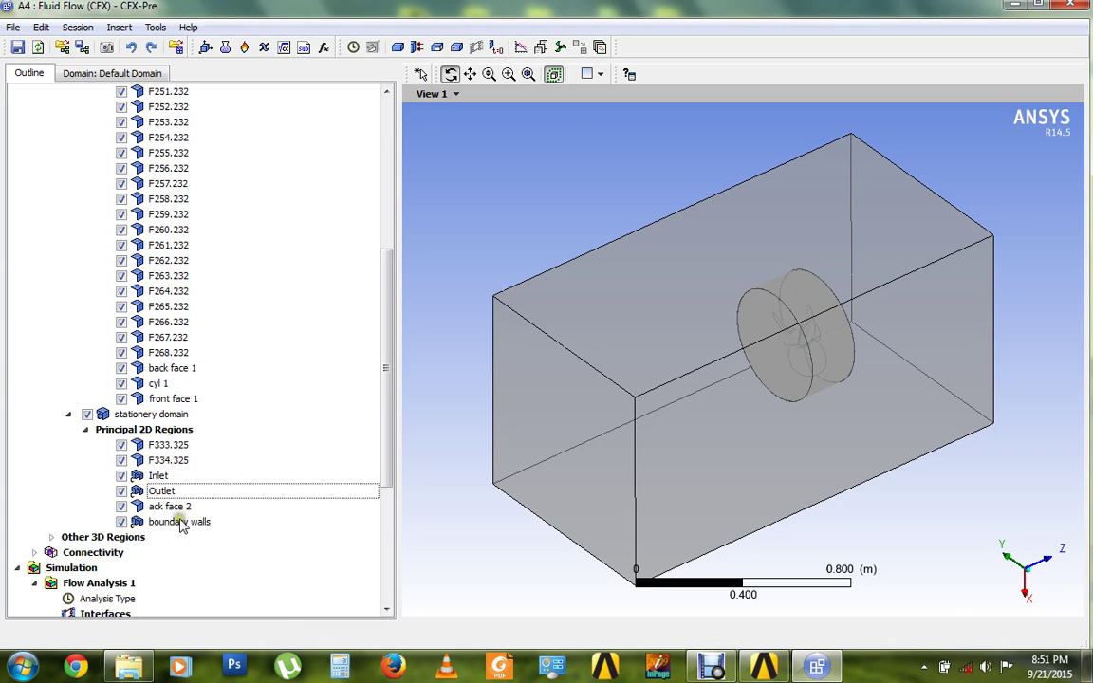
# - Rename the stationery domain's front circular face, F334.325, as "front face 2"
pyautogui.click(150, 509)
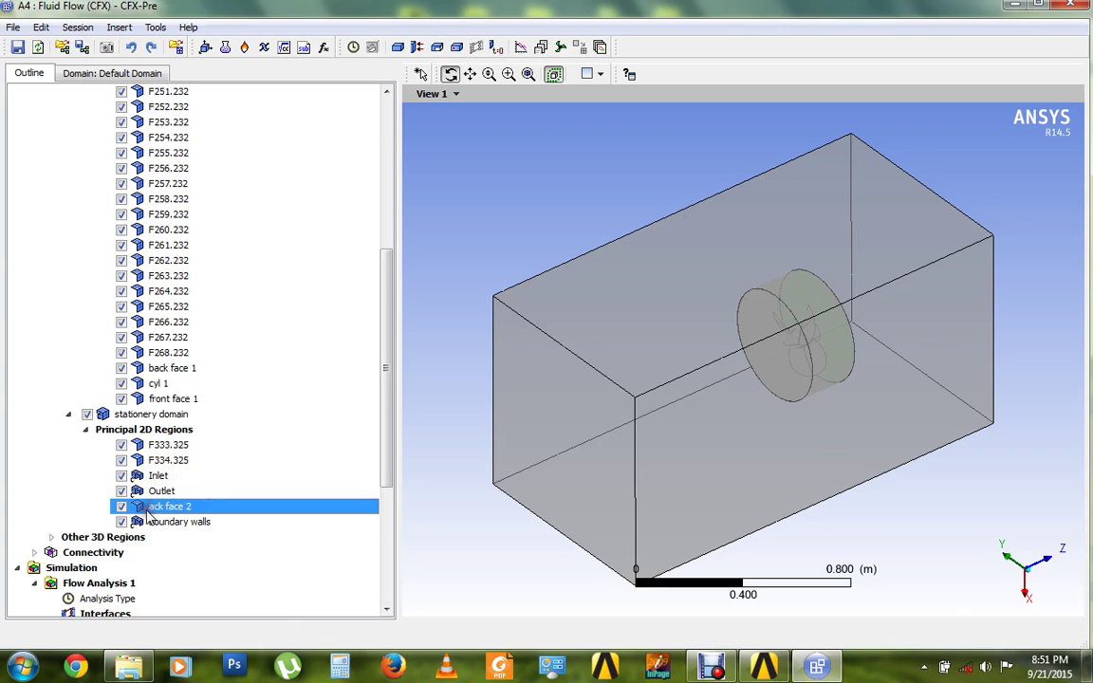
pyautogui.click(171, 459)
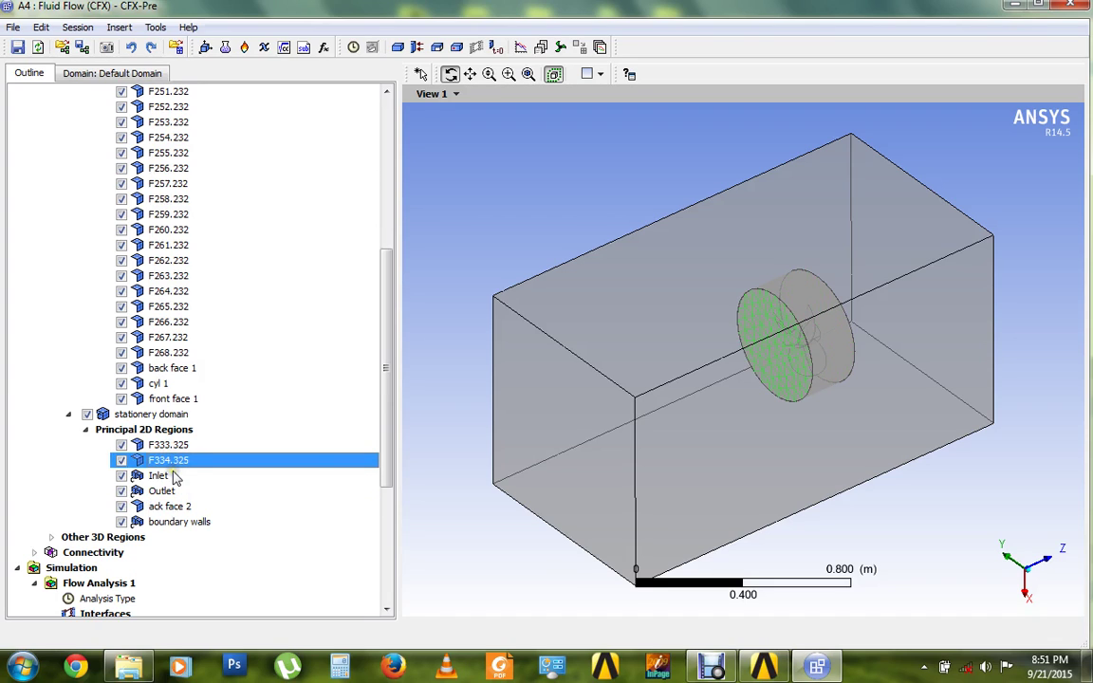
pyautogui.rightClick(185, 463)
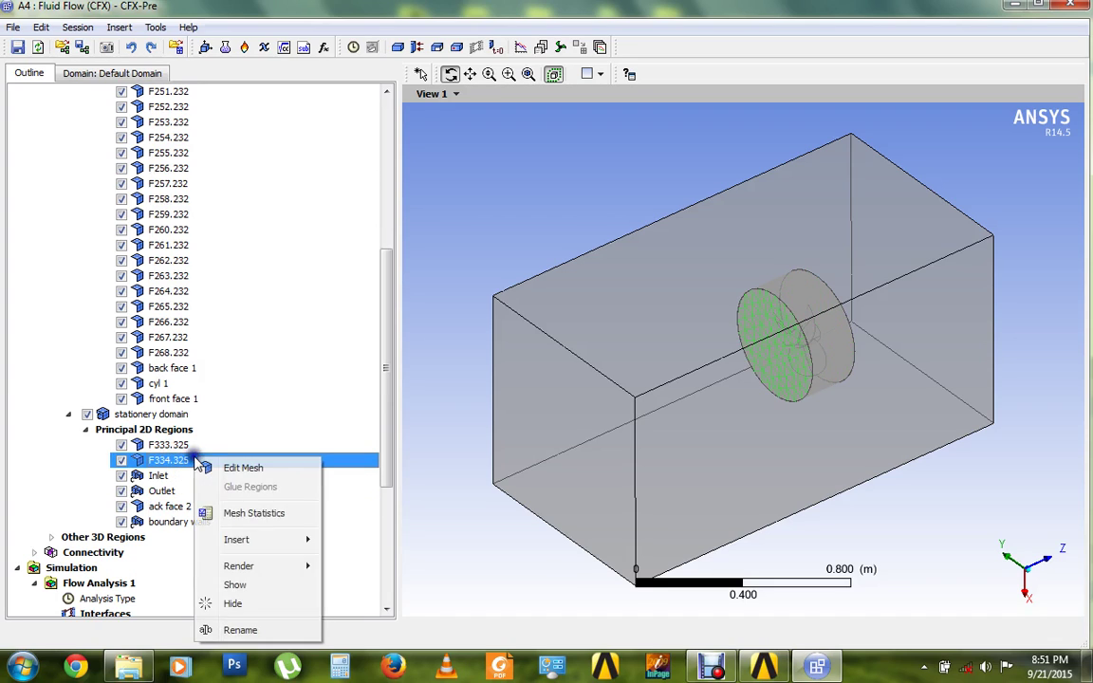
pyautogui.click(275, 629)
pyautogui.write('f')
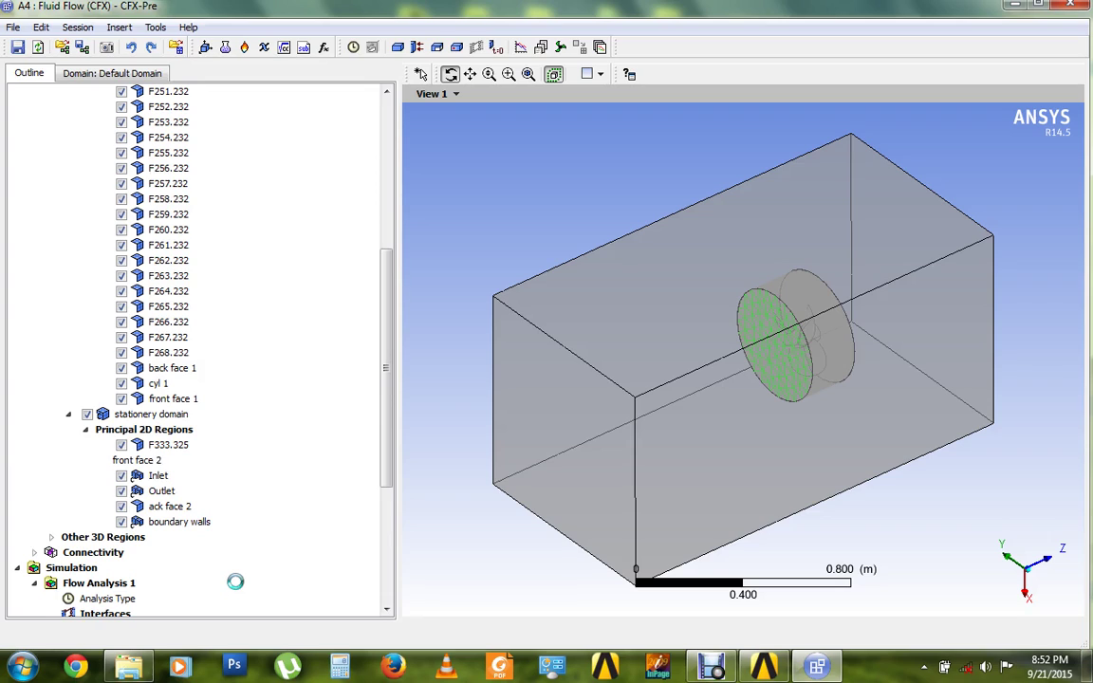
pyautogui.write('ront face 2')
pyautogui.press('Return')
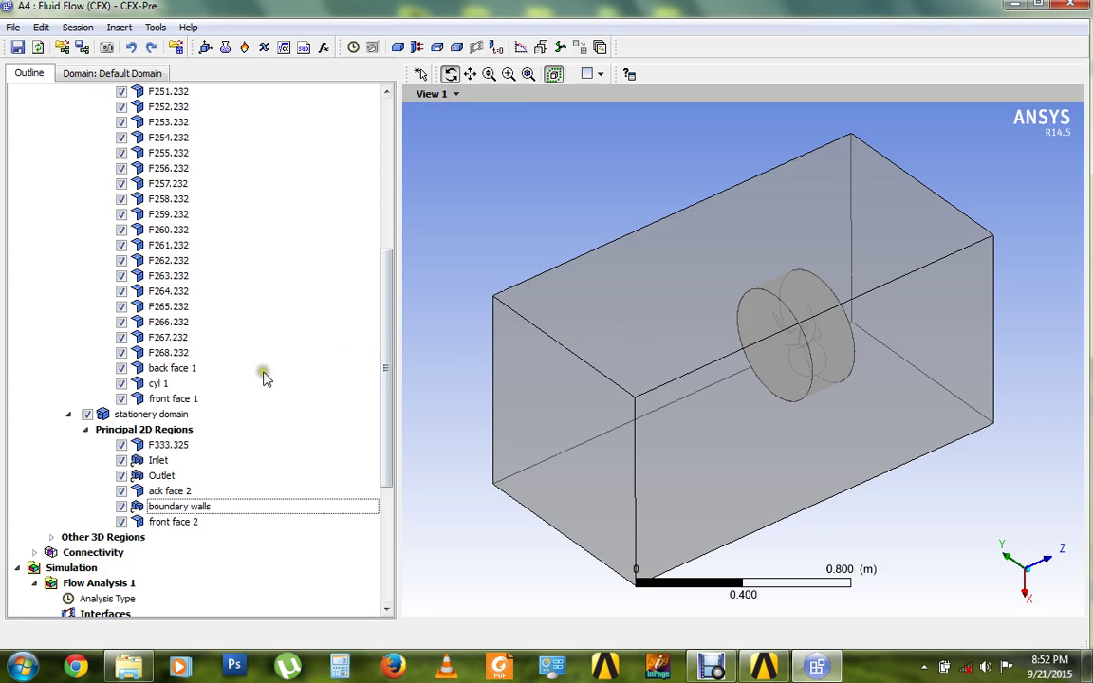
# - Rename the stationery domain's cylindrical side surface, F333.325, as "cyl 2"
pyautogui.rightClick(177, 449)
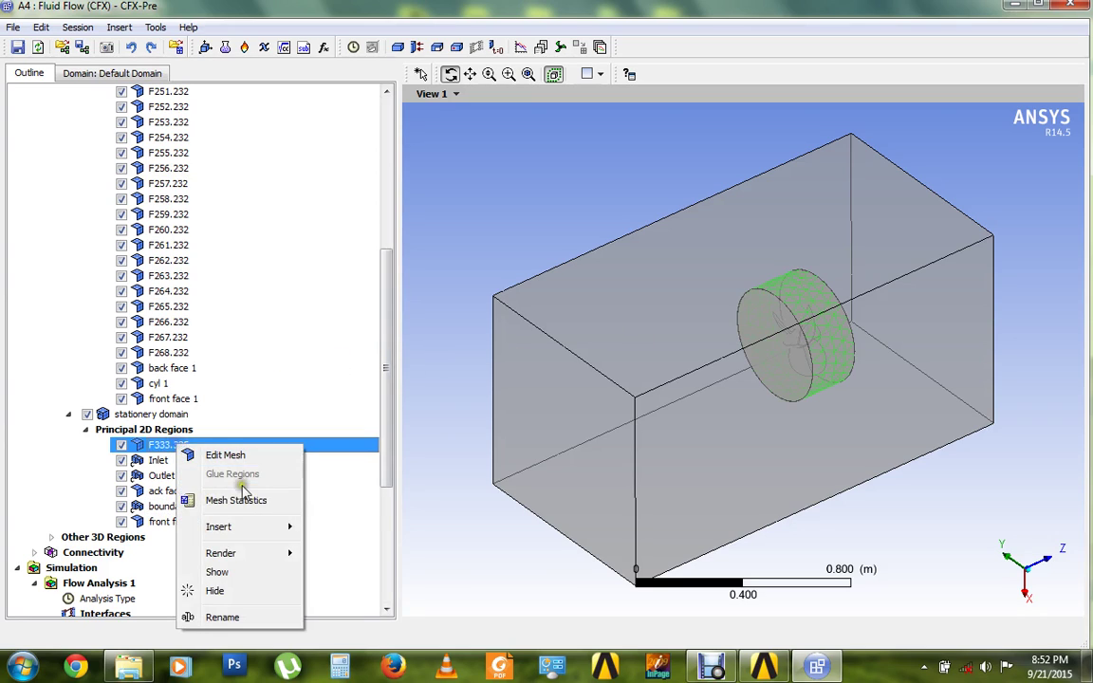
pyautogui.click(239, 617)
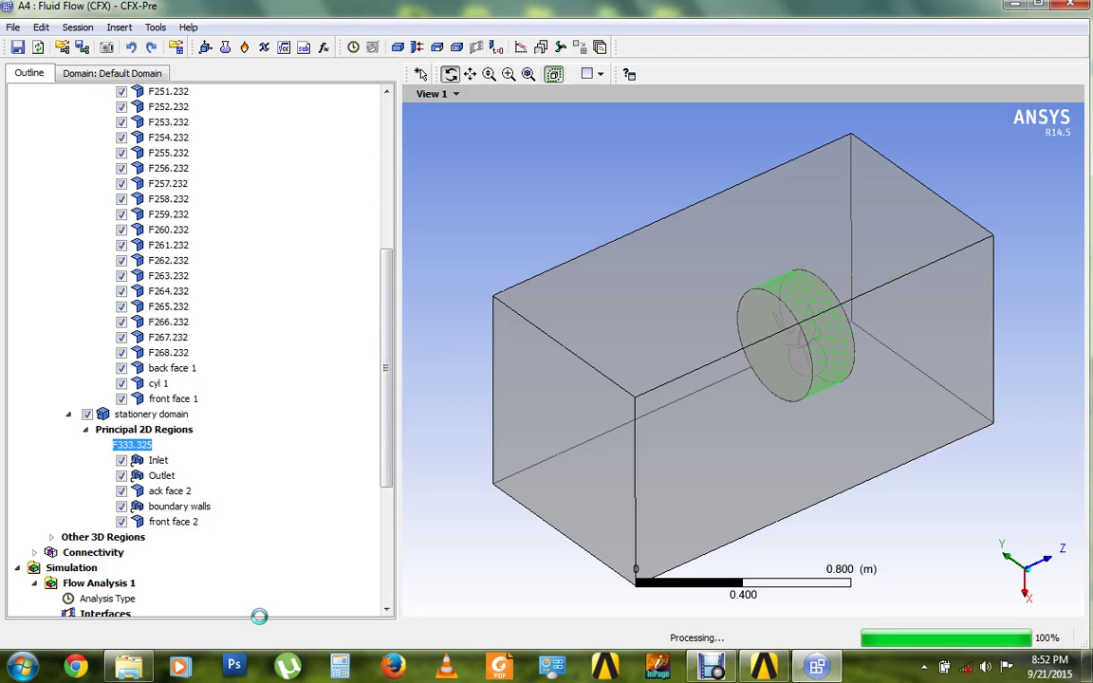
pyautogui.write('yl')
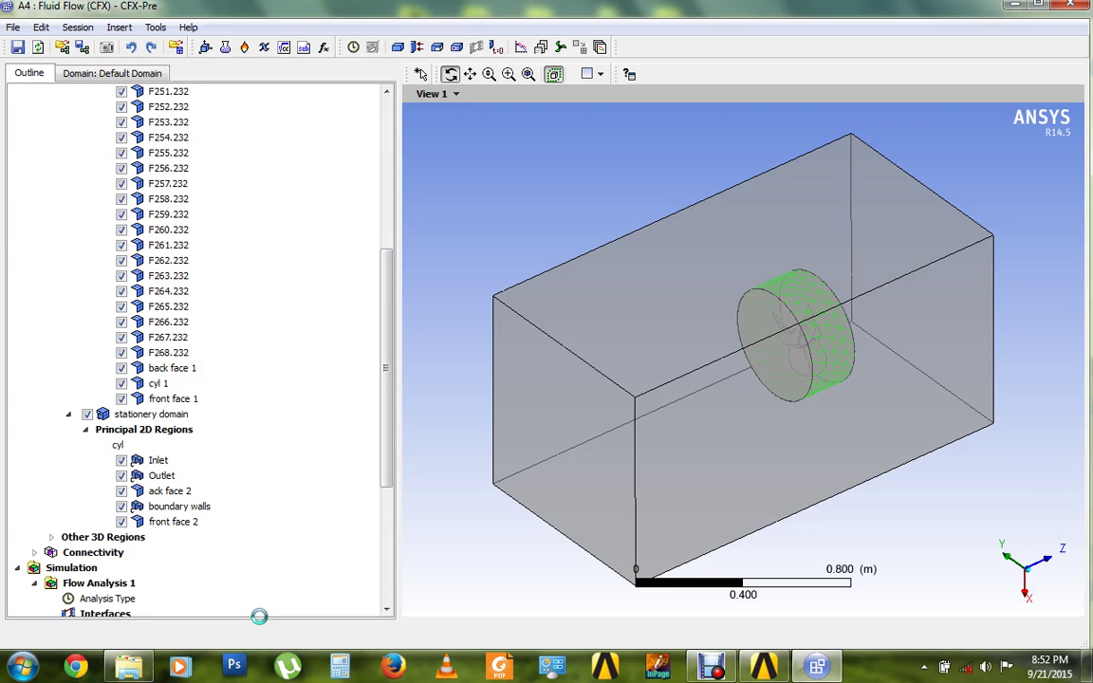
pyautogui.write('2')
pyautogui.press('Return')
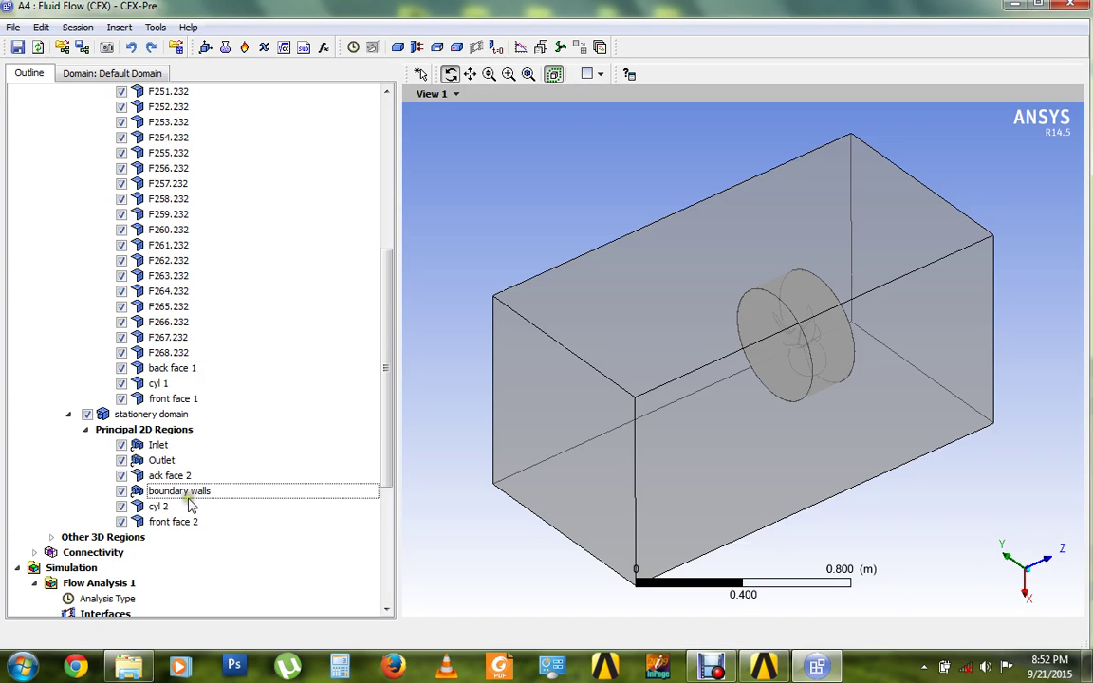
# - Highlight the stationery domain's boundary walls, Inlet and Outlet regions in turn to check their locations in the model
pyautogui.click(180, 491)
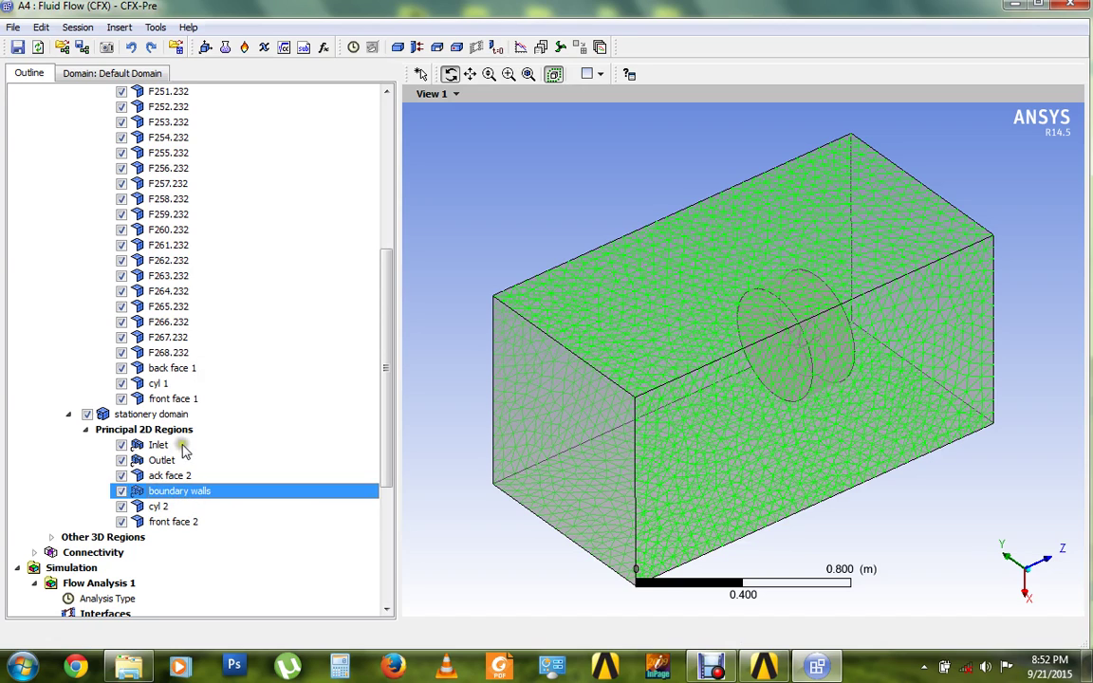
pyautogui.click(158, 446)
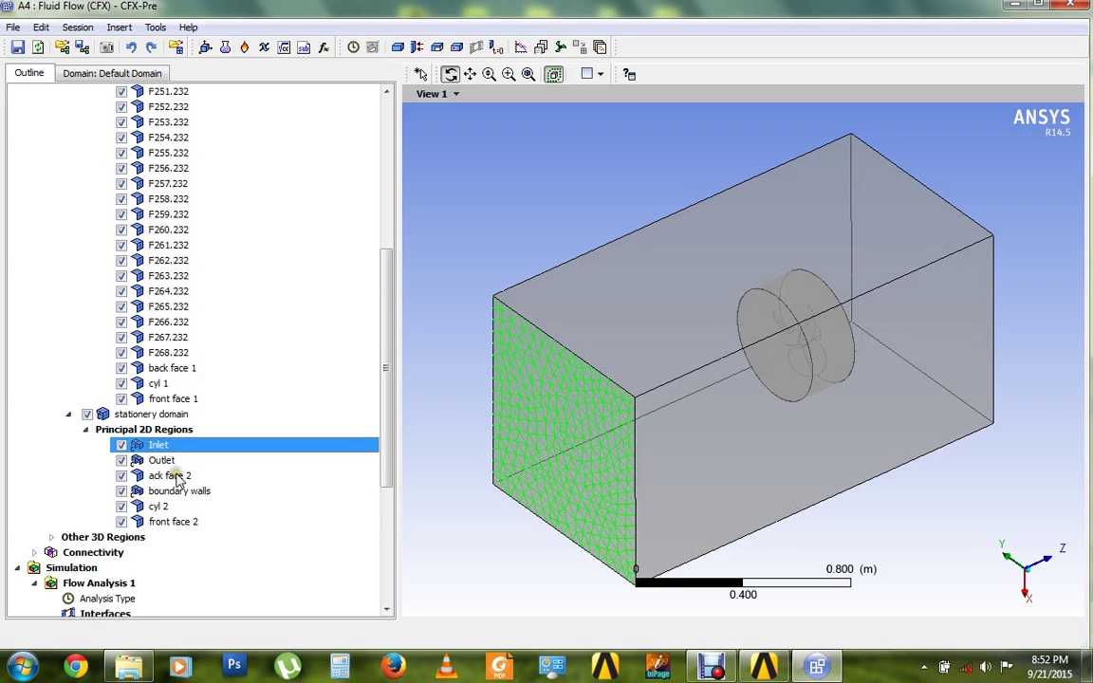
pyautogui.click(161, 460)
pyautogui.click(180, 491)
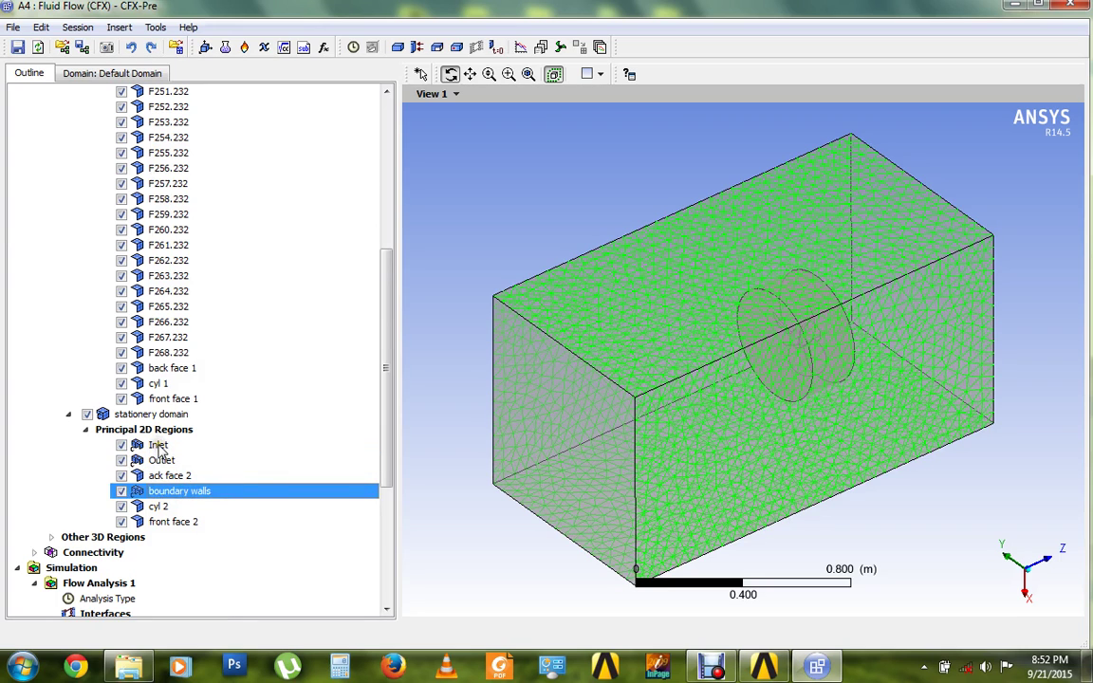
# - Insert a new domain in Flow Analysis 1 on the rotating domain mesh region
pyautogui.scroll(-5, 342, 437)
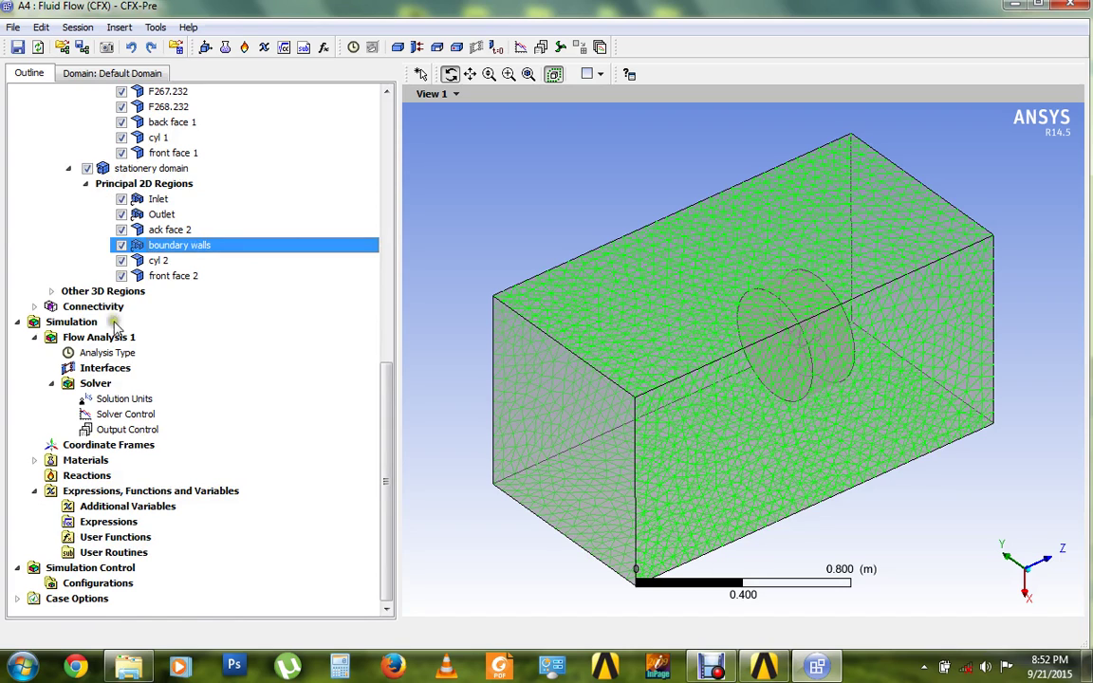
pyautogui.scroll(15, 190, 285)
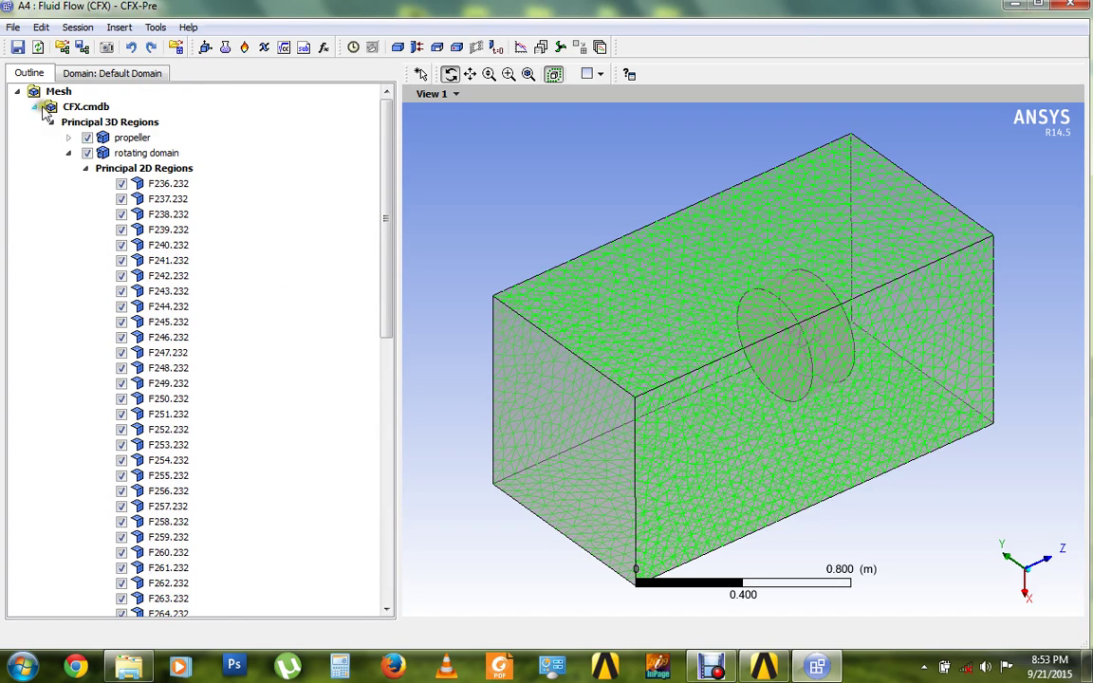
pyautogui.click(38, 107)
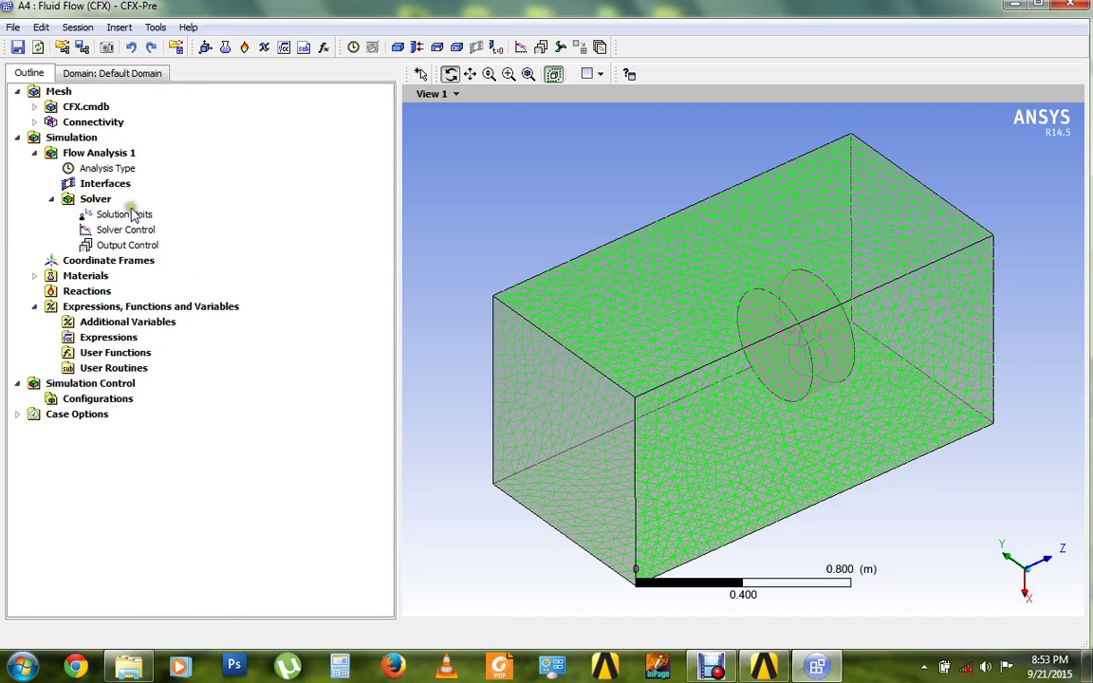
pyautogui.click(34, 107)
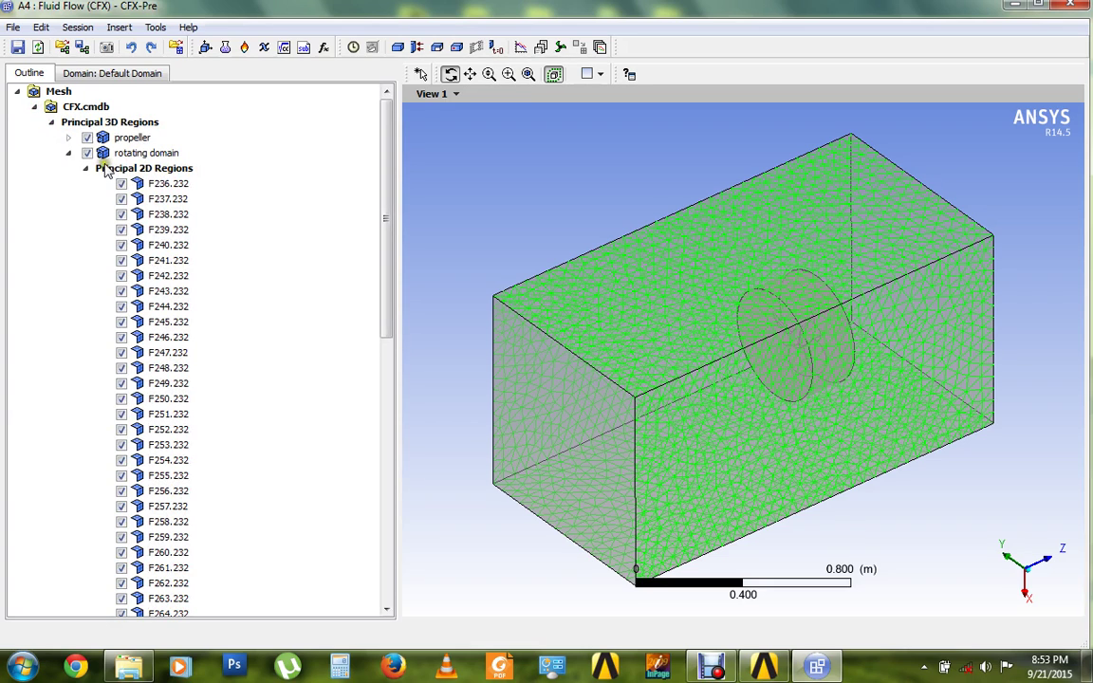
pyautogui.click(145, 154)
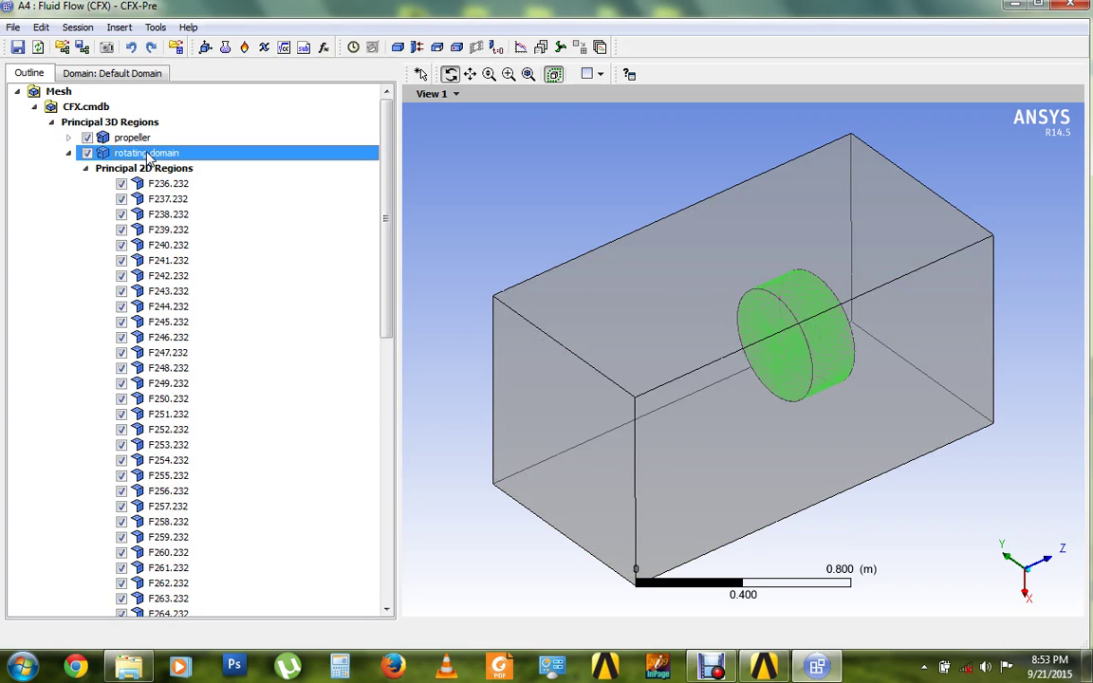
pyautogui.rightClick(147, 158)
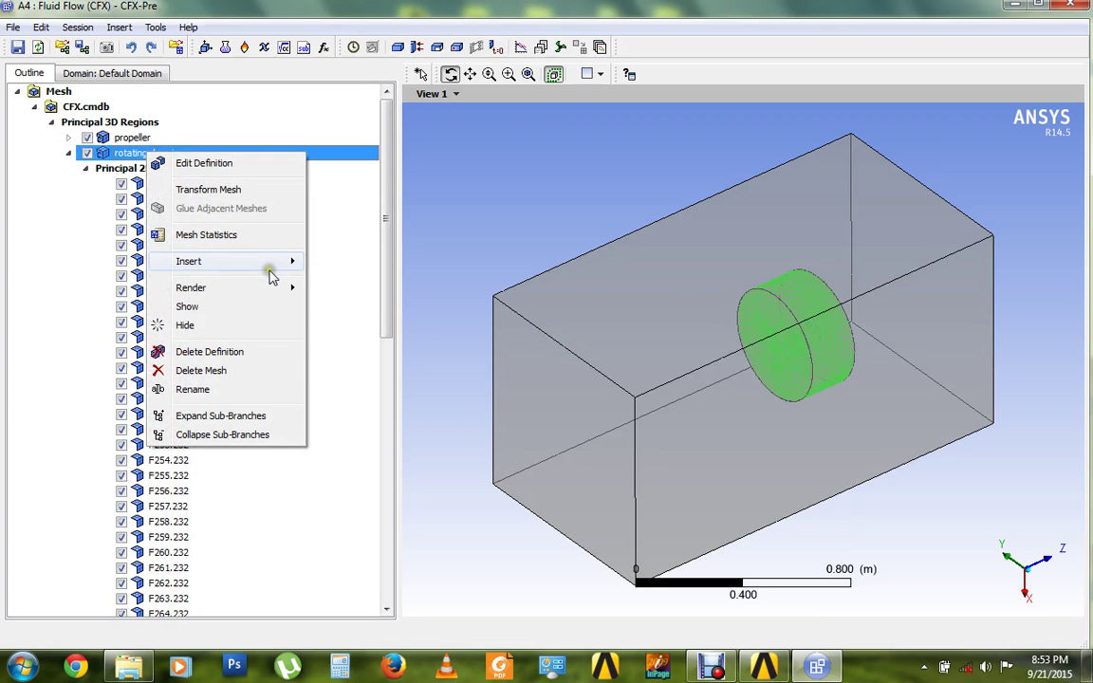
pyautogui.moveTo(270, 266)
pyautogui.click(323, 265)
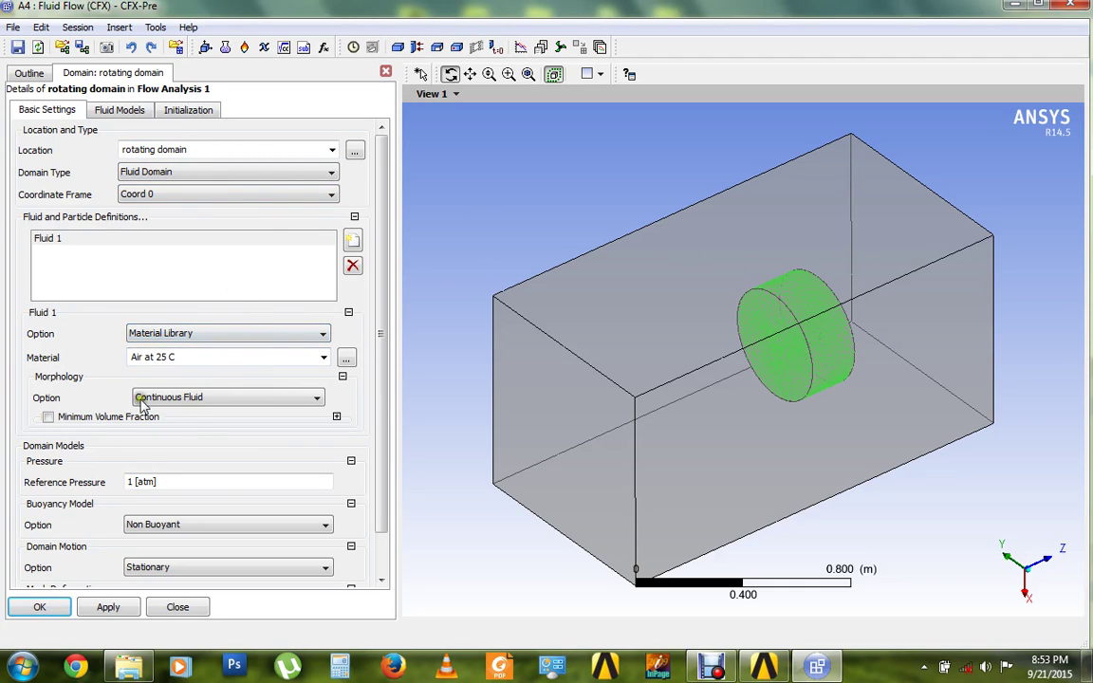
# - Set the rotating domain's motion to Rotating with an angular velocity of 30 radian s^-1 and apply it
pyautogui.scroll(-1, 365, 560)
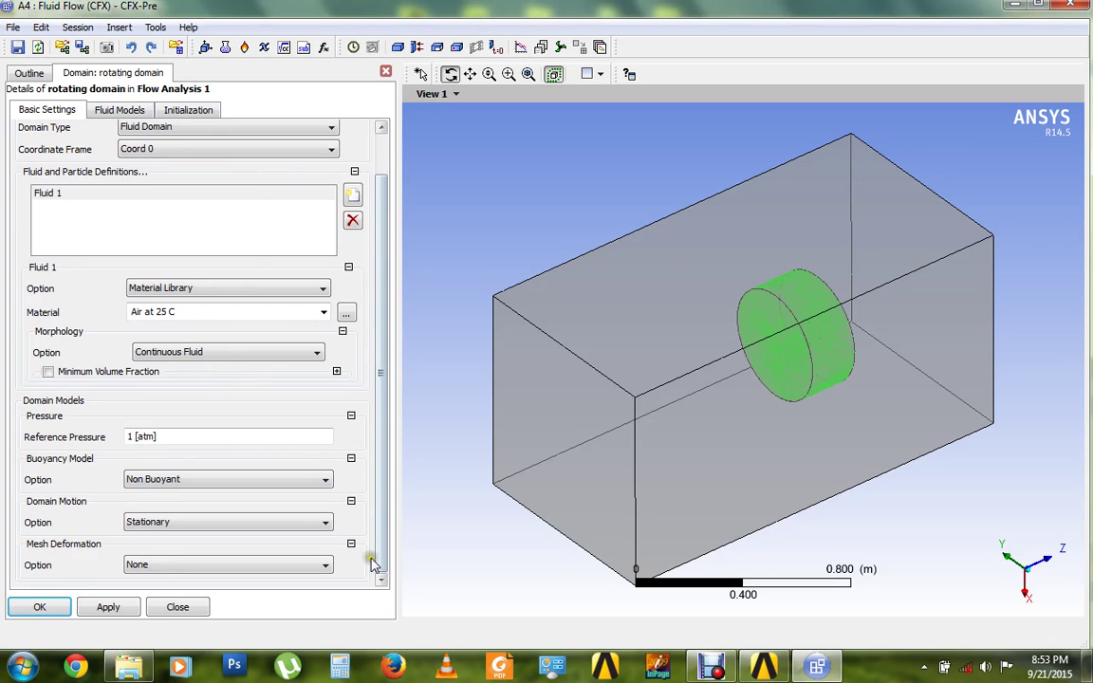
pyautogui.scroll(1, 151, 361)
pyautogui.scroll(-1, 143, 171)
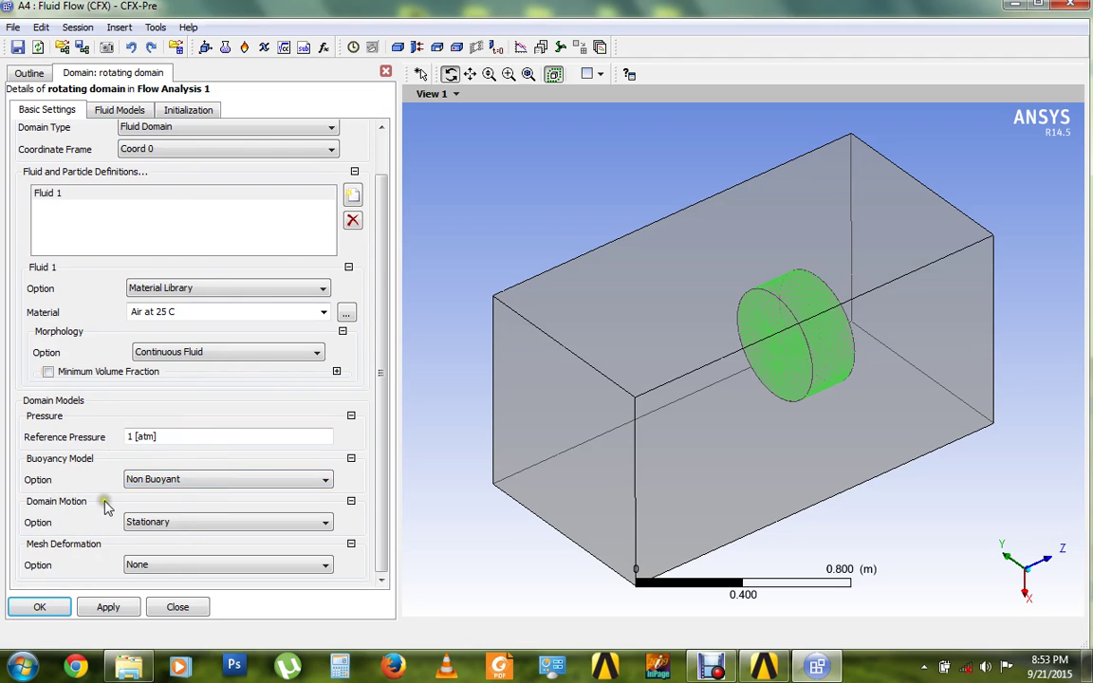
pyautogui.click(219, 522)
pyautogui.click(175, 553)
pyautogui.click(221, 547)
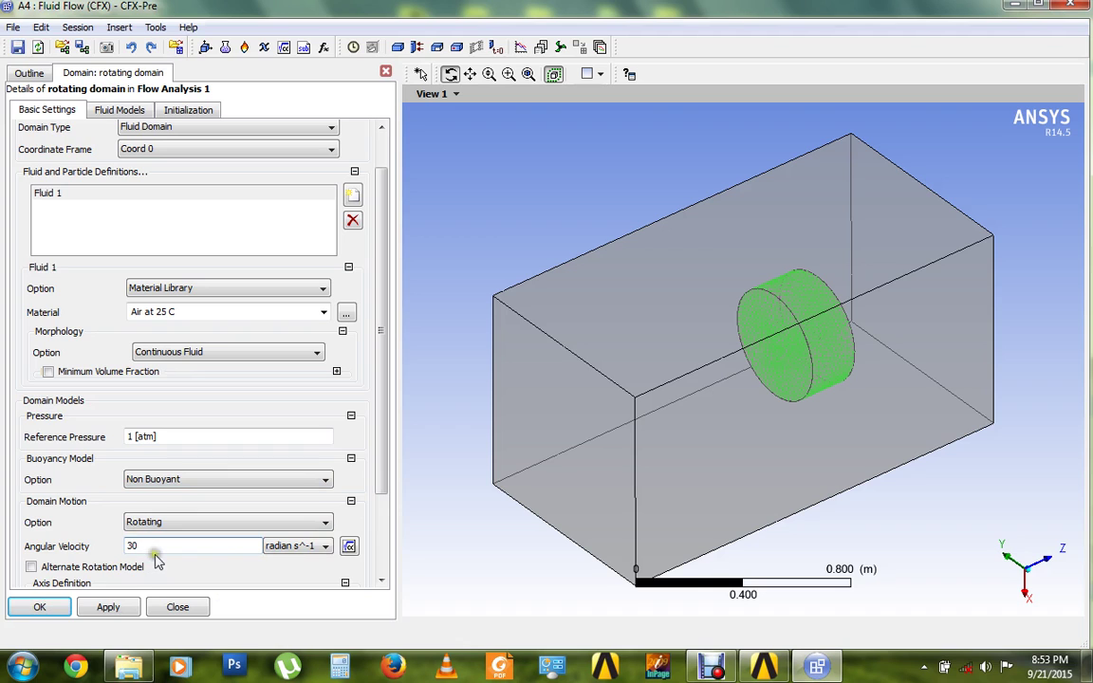
pyautogui.click(95, 607)
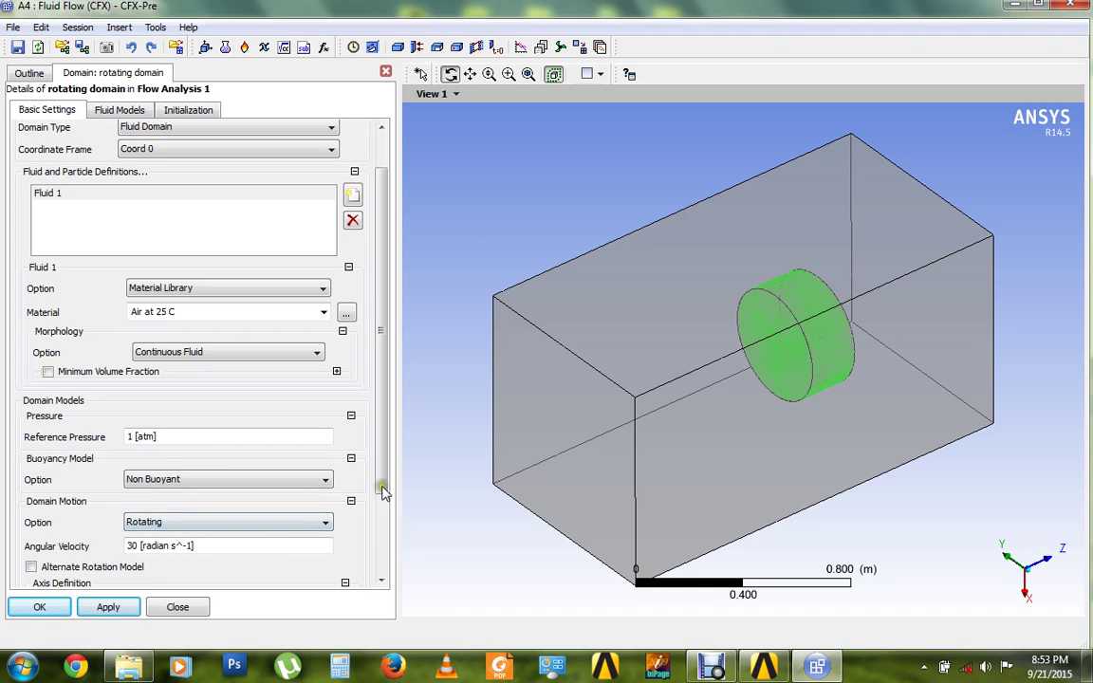
# - Keep Mesh Deformation at None and the rotation axis at Global Z, and accept the rotating domain's settings
pyautogui.moveTo(384, 508); pyautogui.dragTo(380, 556)
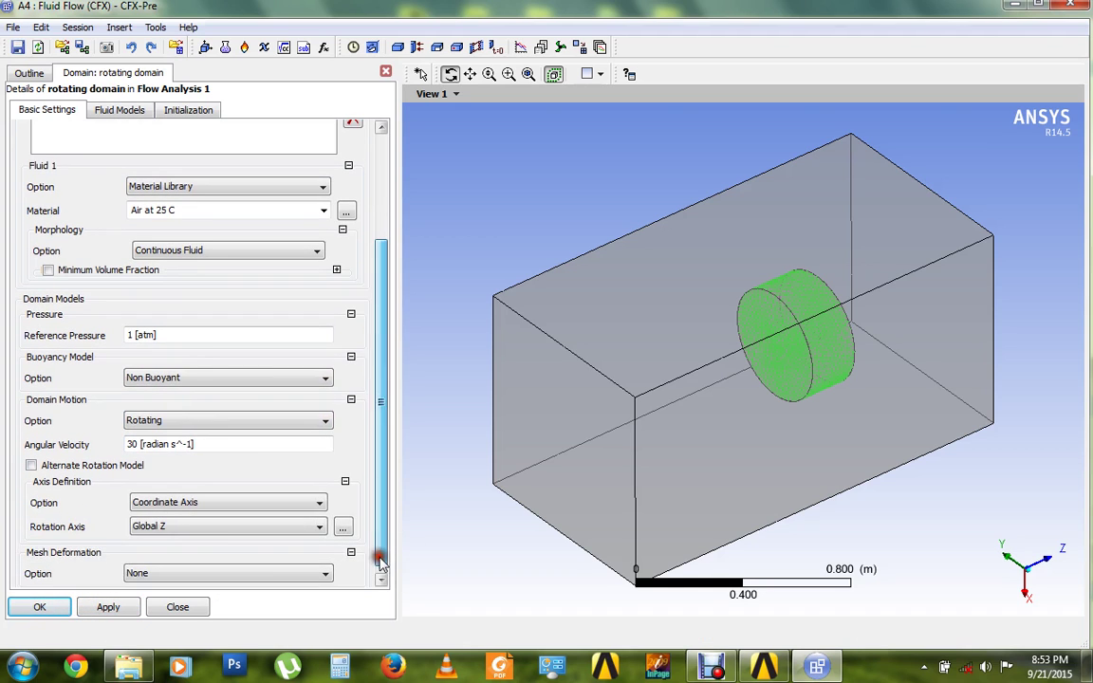
pyautogui.click(278, 575)
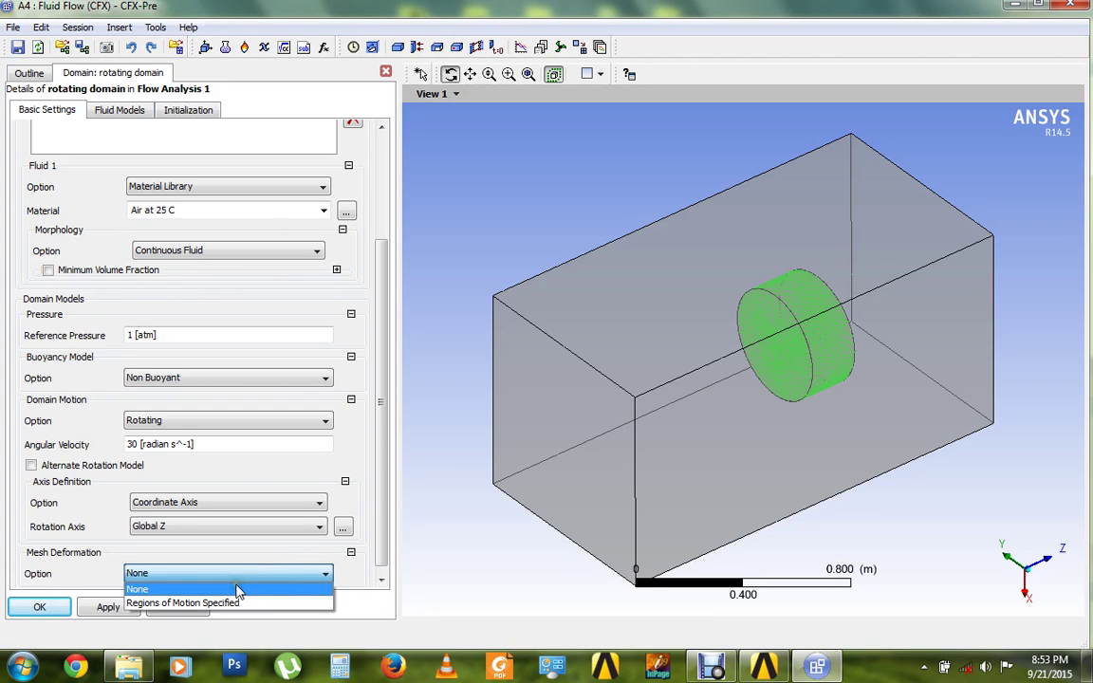
pyautogui.click(273, 587)
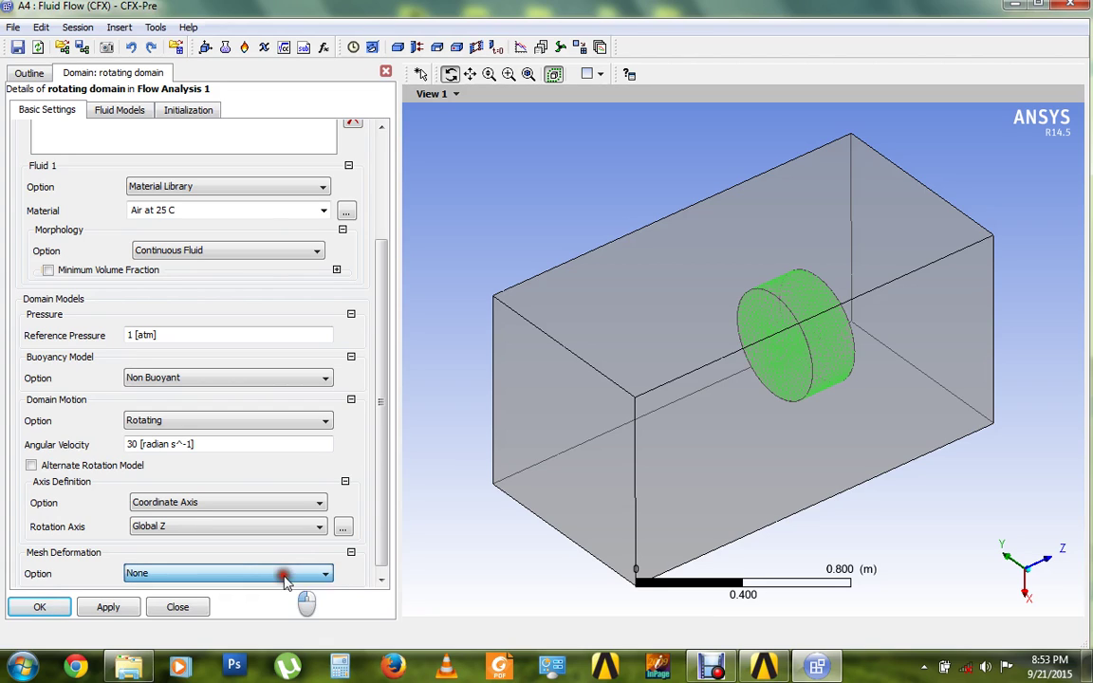
pyautogui.click(313, 504)
pyautogui.click(313, 506)
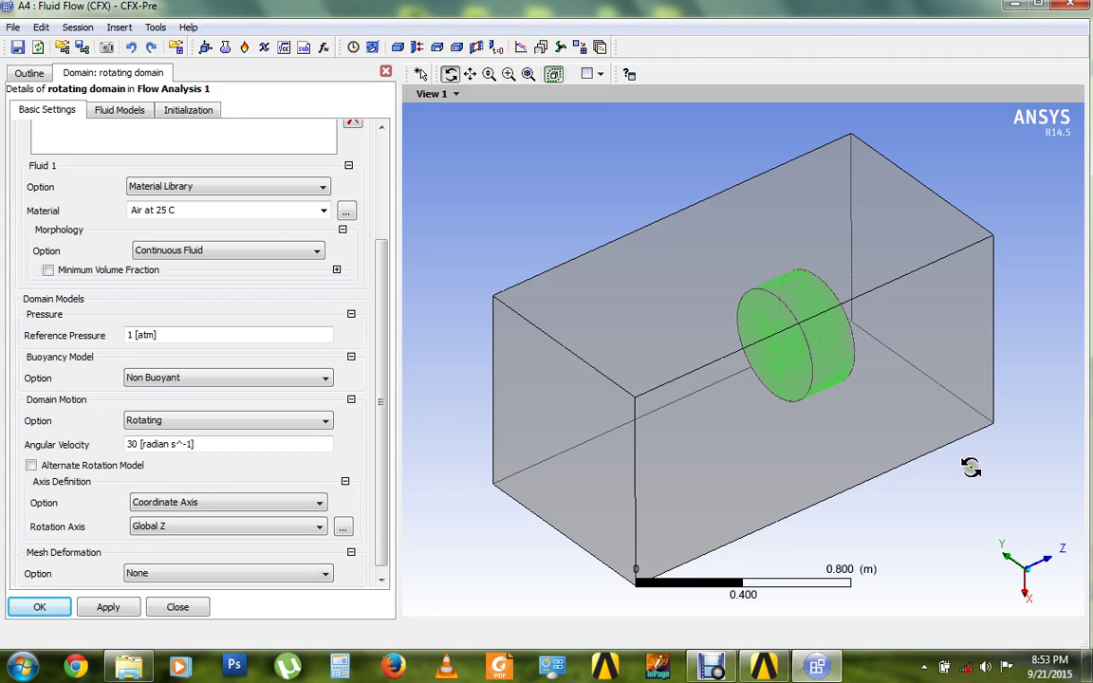
pyautogui.click(315, 526)
pyautogui.click(313, 525)
pyautogui.click(38, 611)
# - Insert a new domain in Flow Analysis 1 on the stationery domain mesh region
pyautogui.scroll(-7, 218, 274)
pyautogui.click(183, 416)
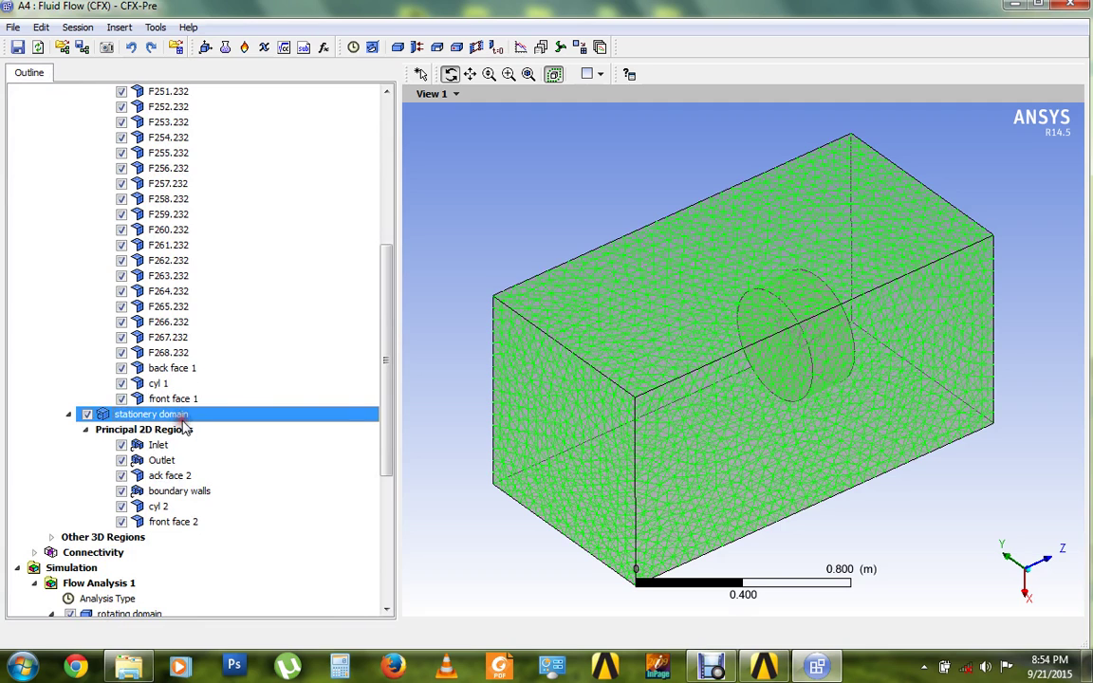
pyautogui.rightClick(182, 415)
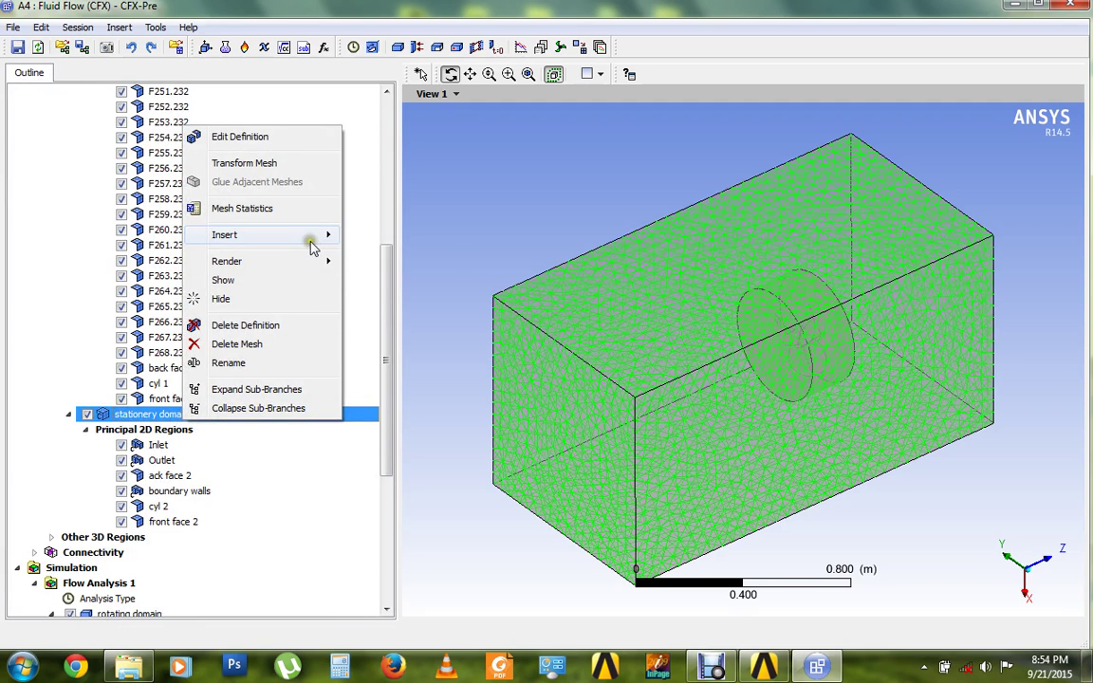
pyautogui.click(356, 237)
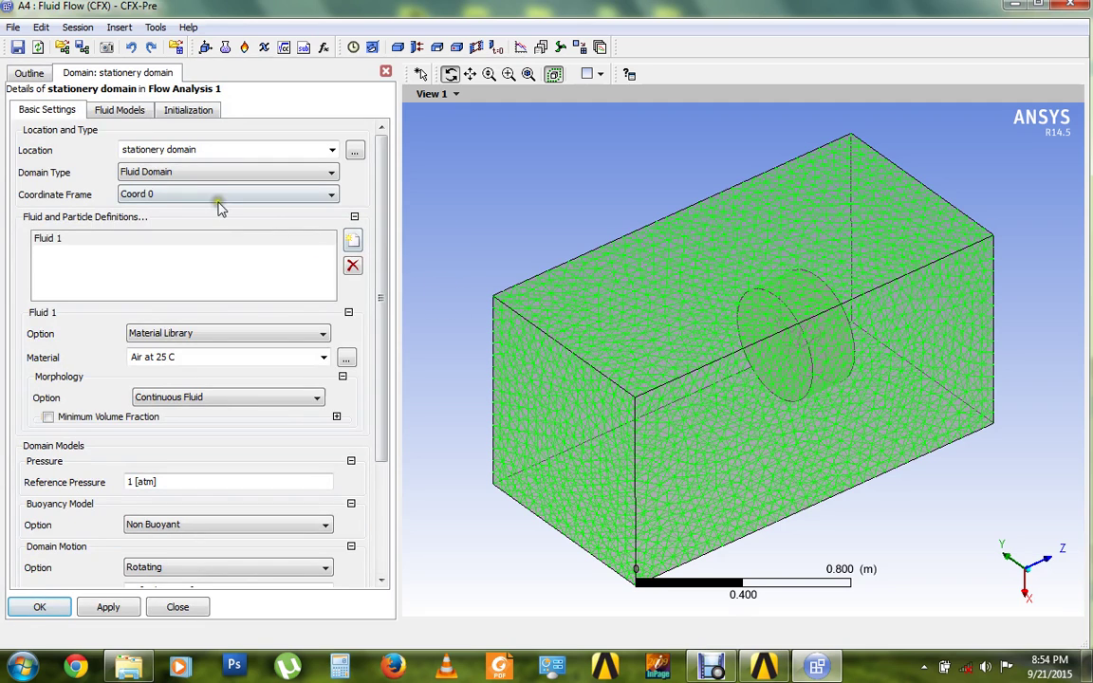
# - Set the stationery domain's motion to Stationary and accept its settings
pyautogui.scroll(-3, 252, 394)
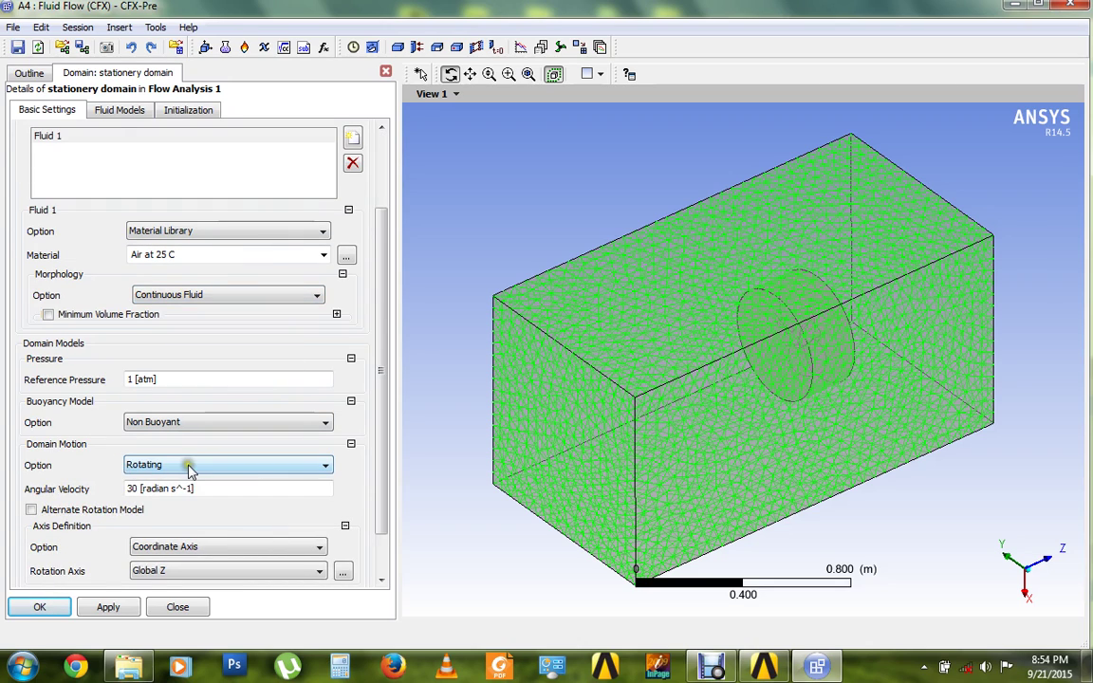
pyautogui.click(189, 466)
pyautogui.click(161, 478)
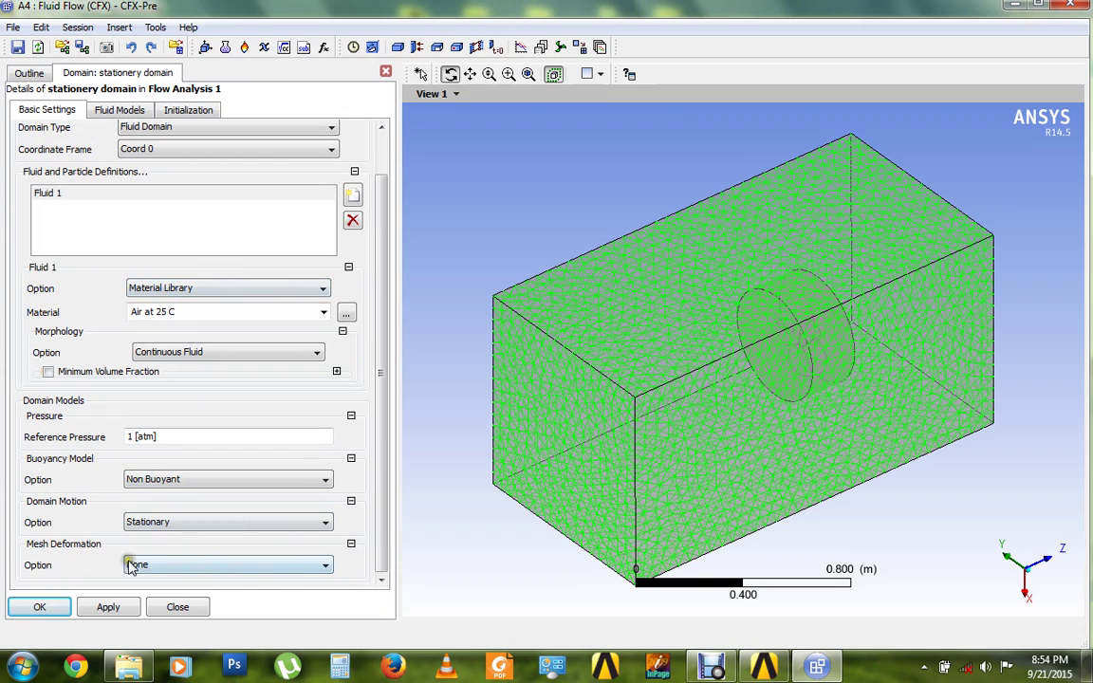
pyautogui.click(39, 608)
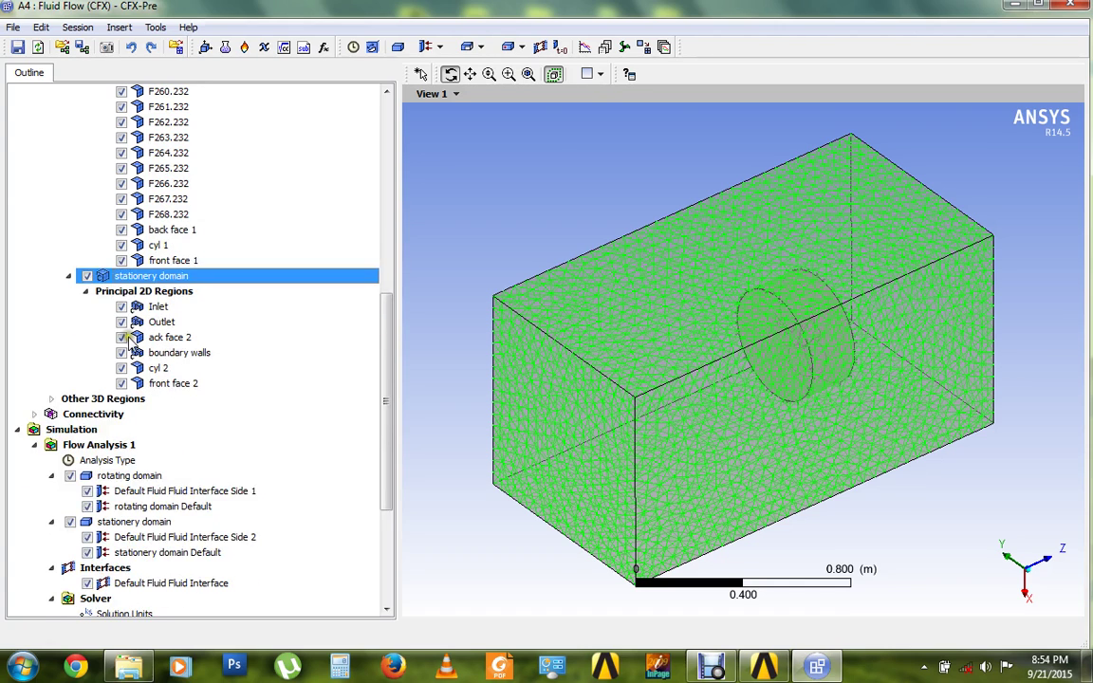
# - Collapse the CFX.cmdb mesh tree and delete the Default Fluid Fluid Interface between the rotating and stationery domains
pyautogui.scroll(10, 113, 304)
pyautogui.click(34, 107)
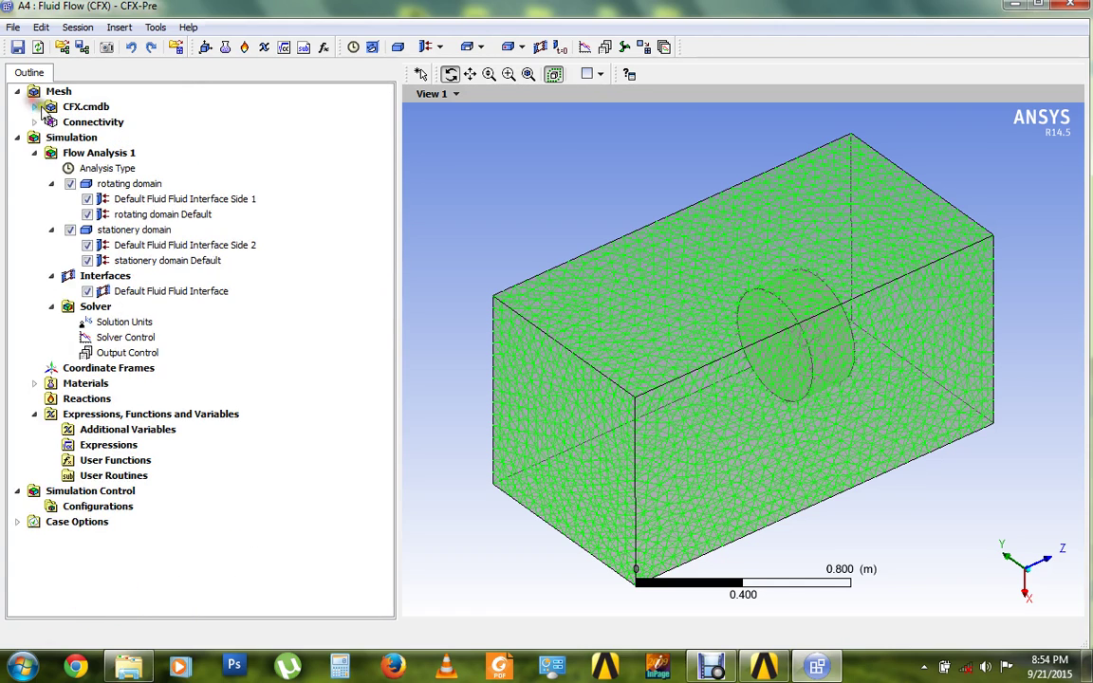
pyautogui.click(133, 185)
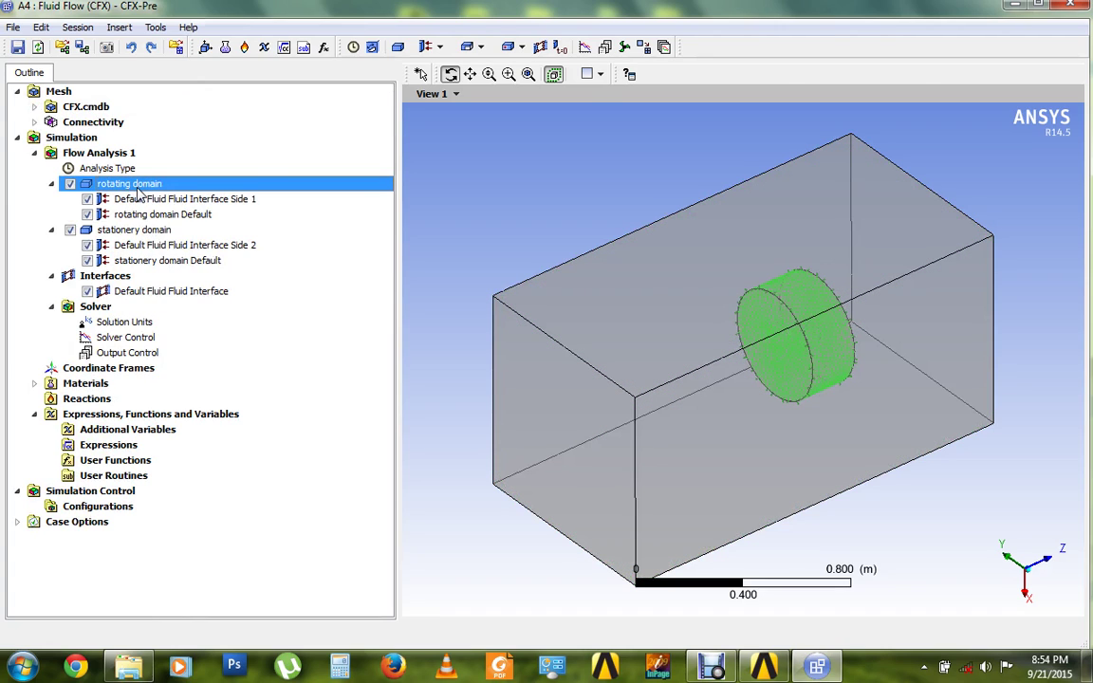
pyautogui.click(124, 232)
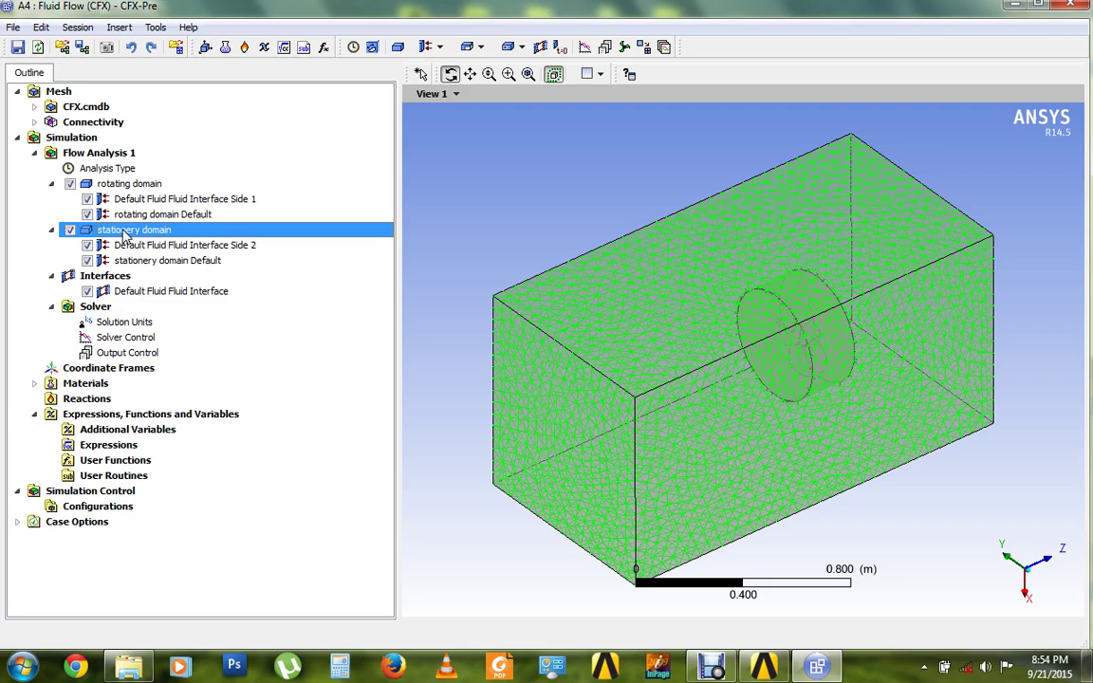
pyautogui.click(168, 293)
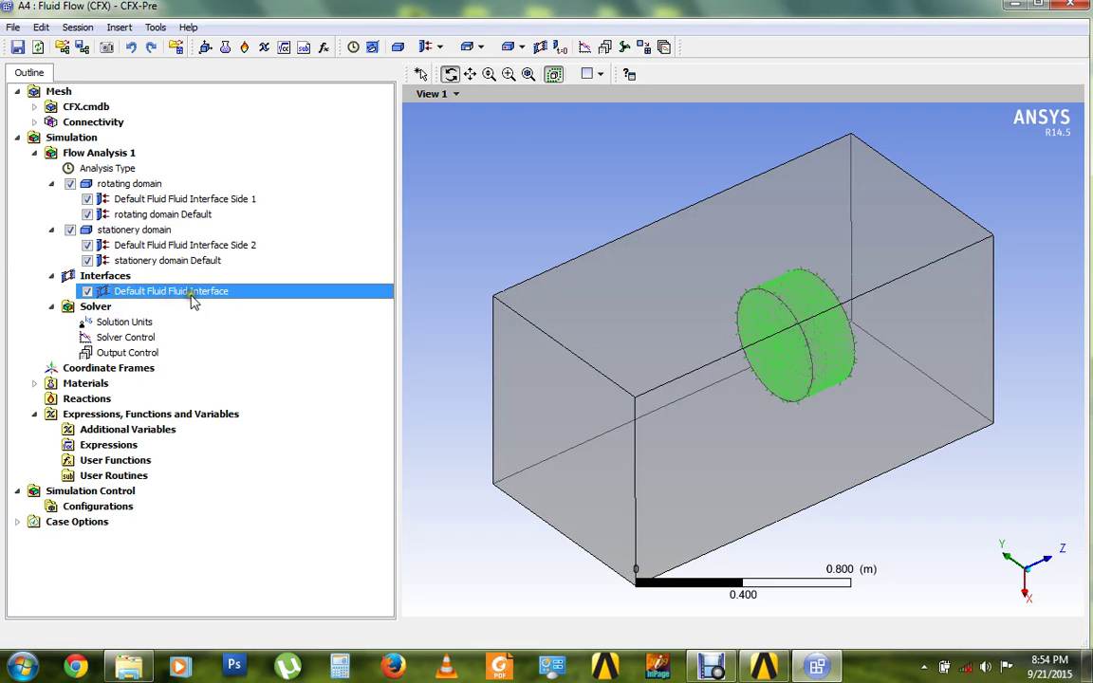
pyautogui.rightClick(202, 294)
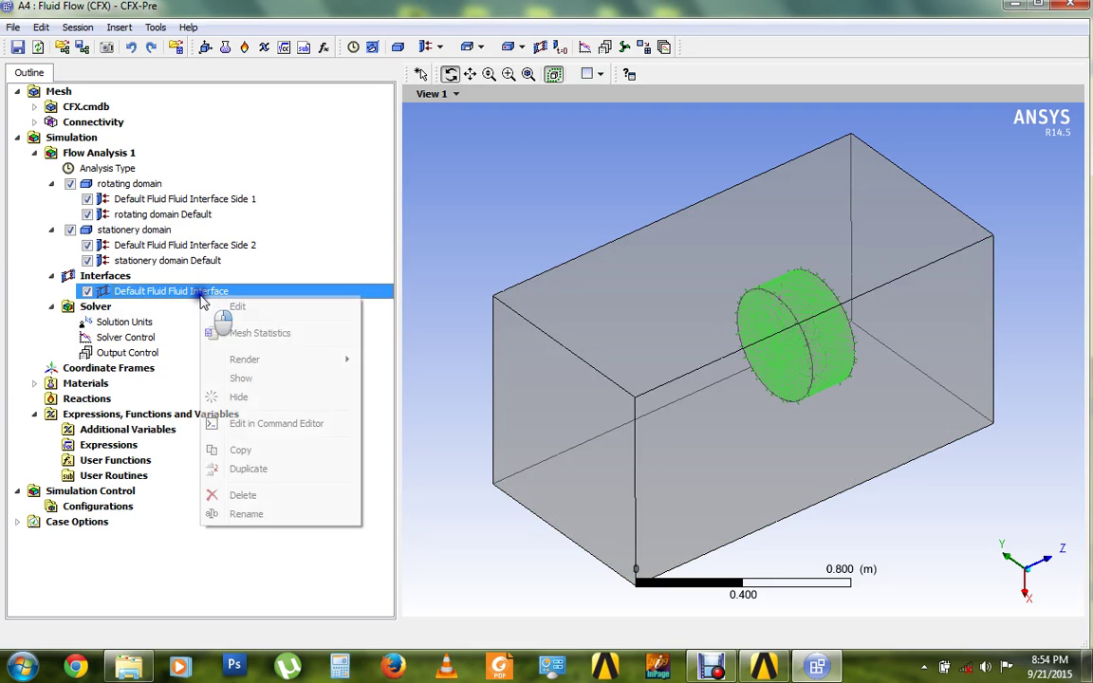
pyautogui.click(276, 500)
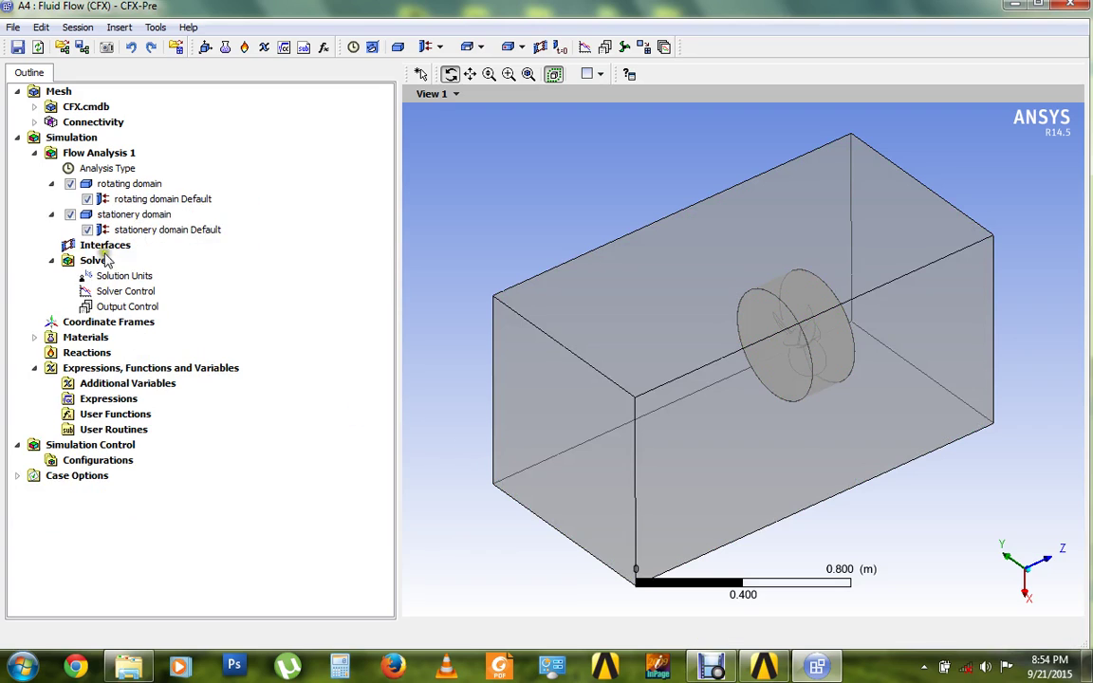
# - Insert a new domain interface in Flow Analysis 1 and name it front interface
pyautogui.click(120, 247)
pyautogui.rightClick(119, 247)
pyautogui.moveTo(232, 254)
pyautogui.click(359, 254)
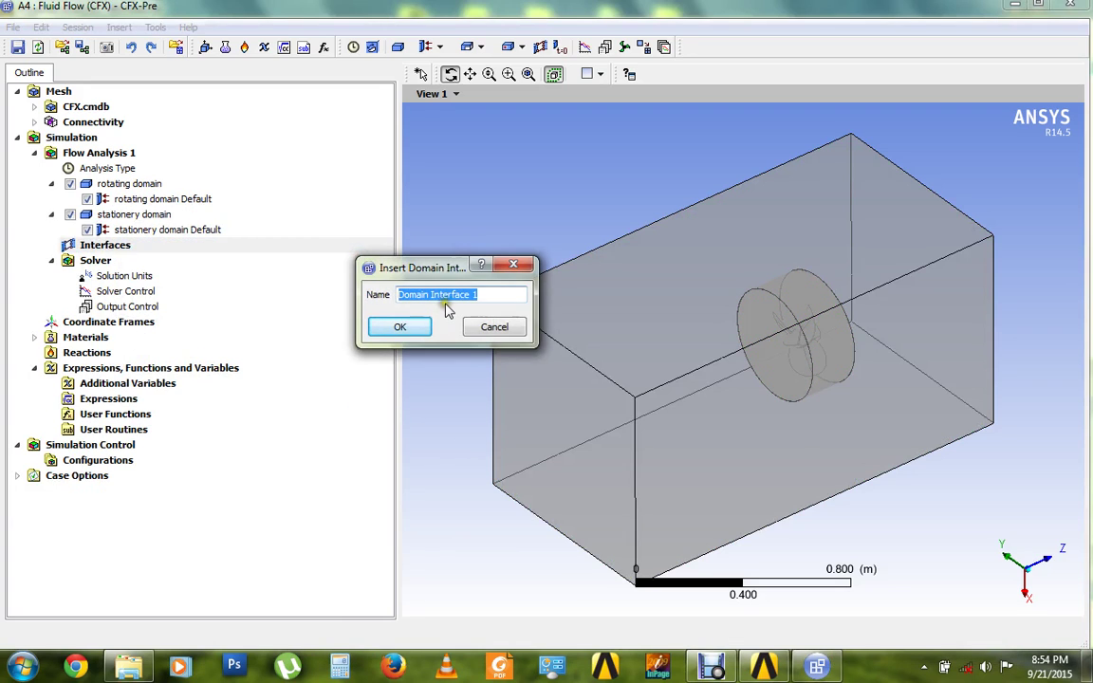
pyautogui.press('BackSpace')
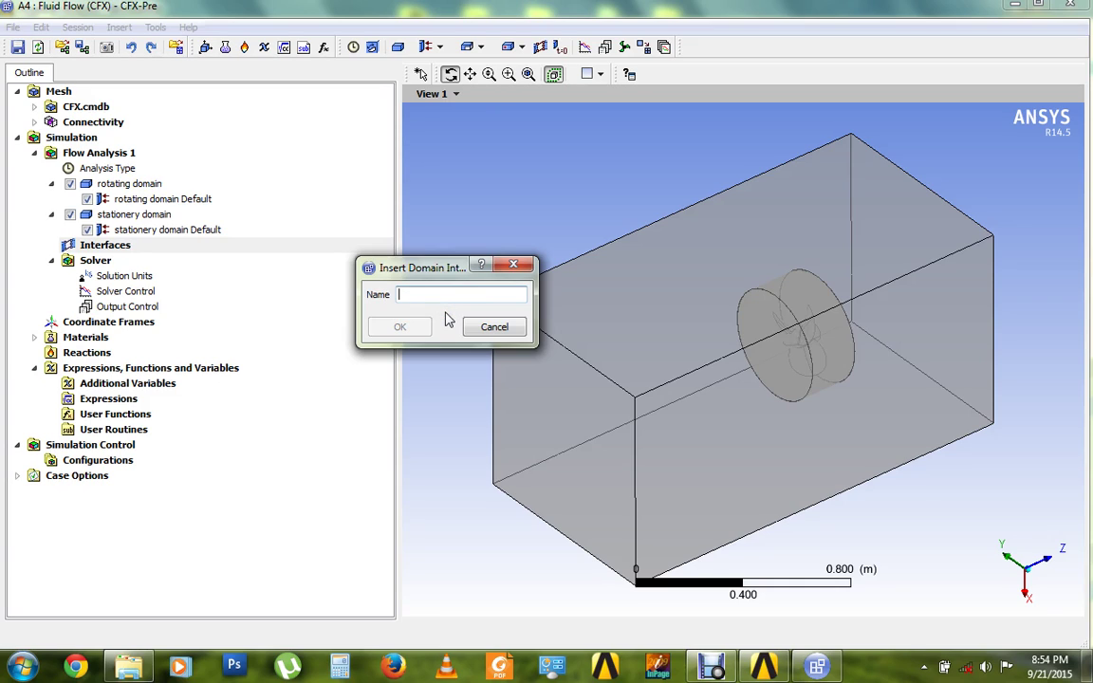
pyautogui.write('f')
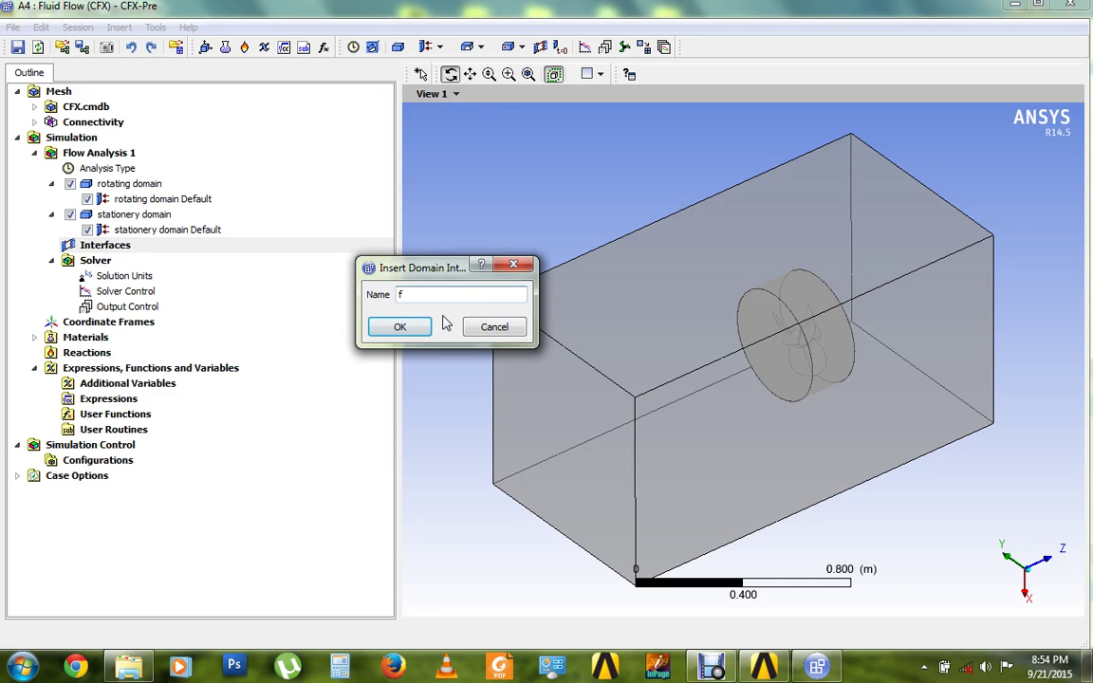
pyautogui.write('ront interface')
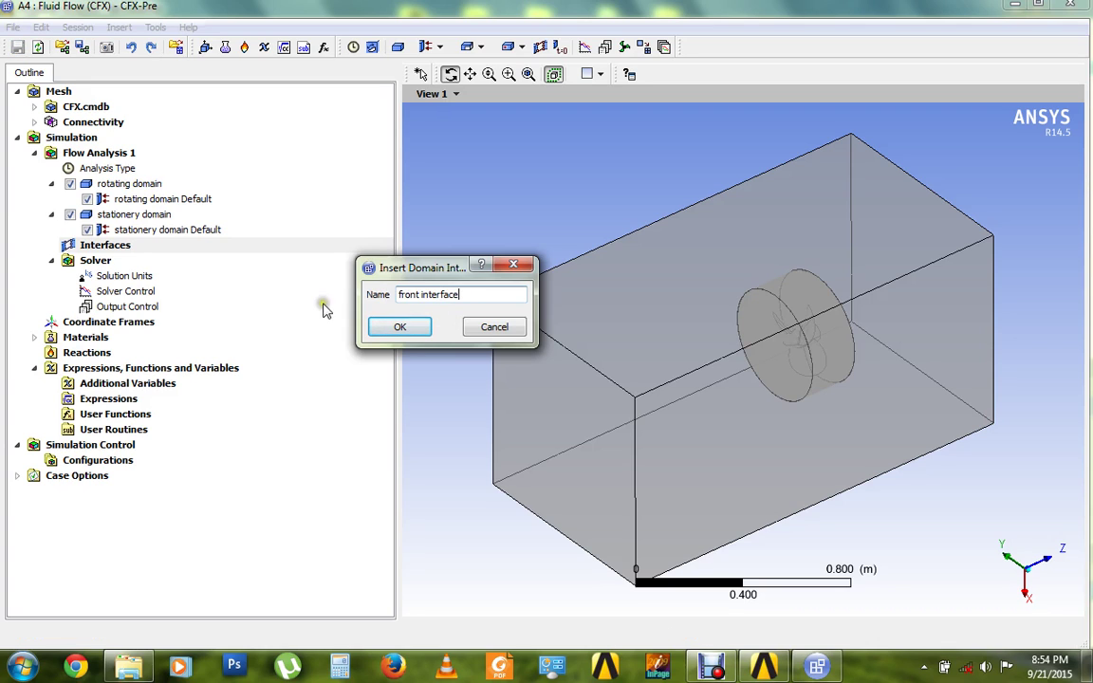
pyautogui.click(399, 326)
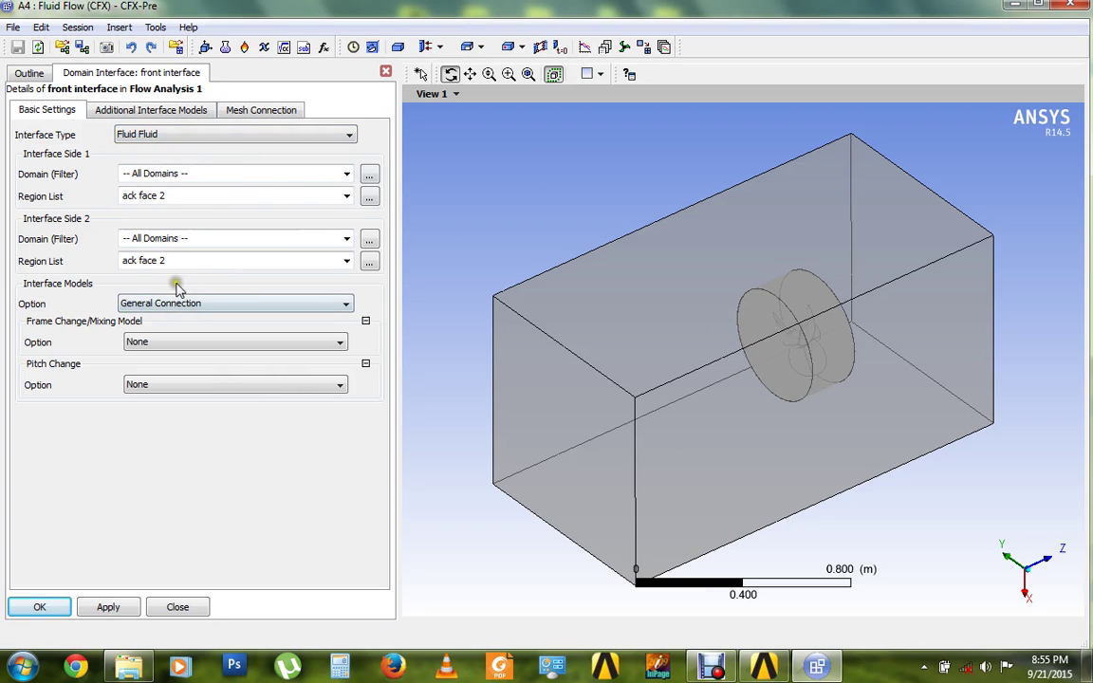
# - Pair front face 1 of the rotating domain as side 1 with front face 2 of the stationery domain as side 2 of the front interface
pyautogui.click(347, 174)
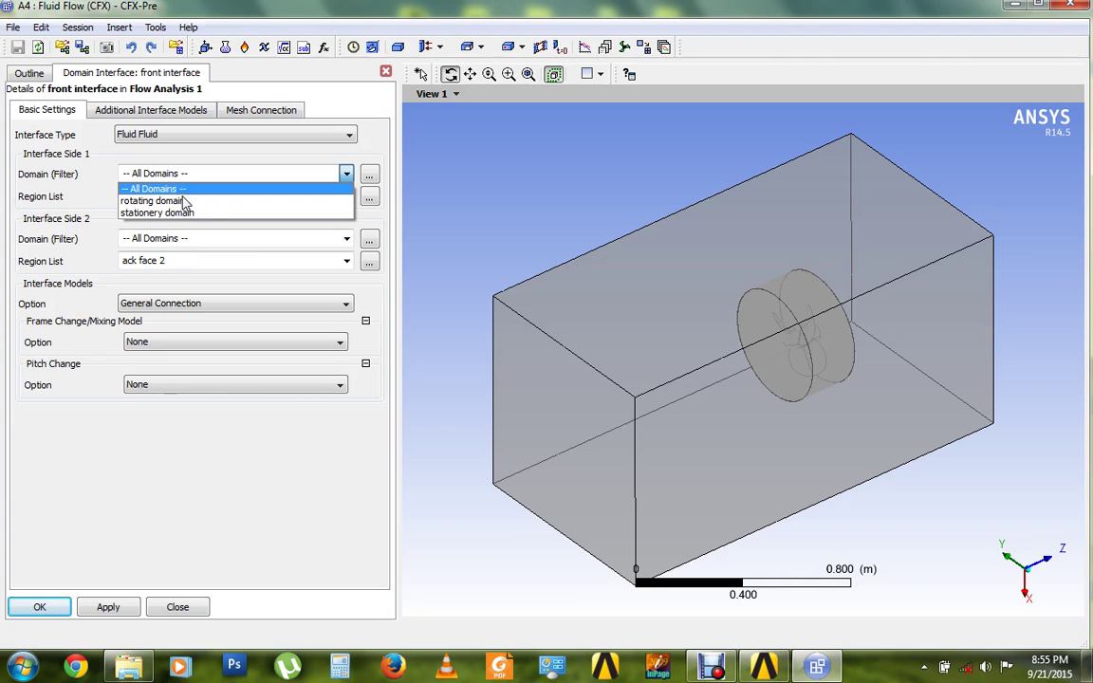
pyautogui.click(152, 200)
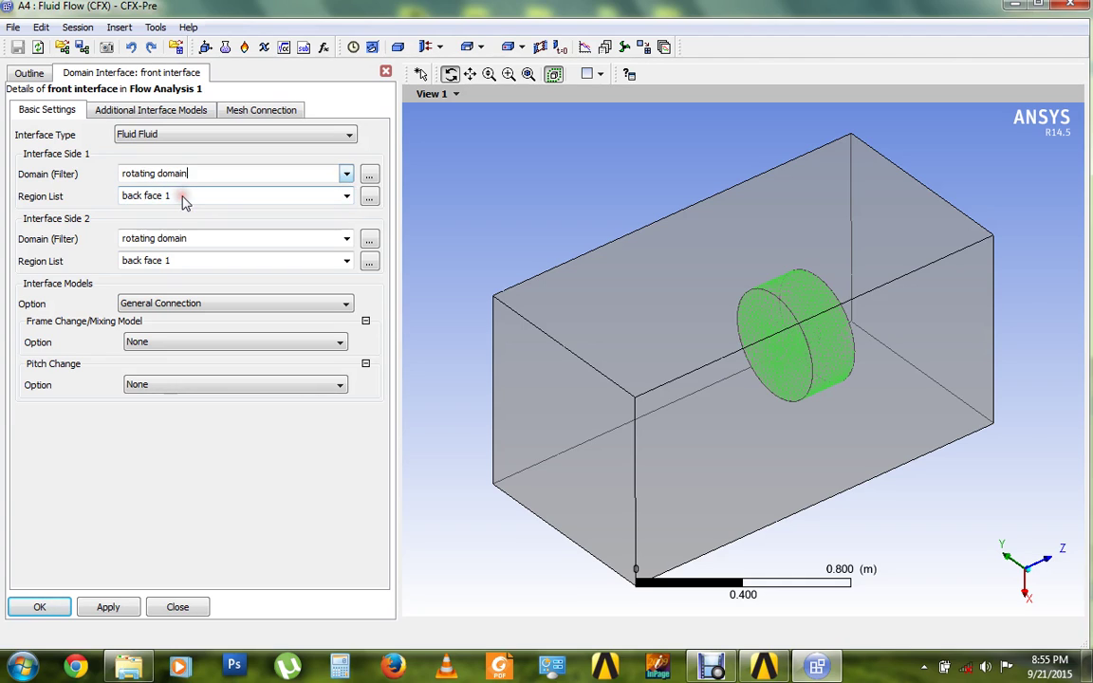
pyautogui.click(347, 196)
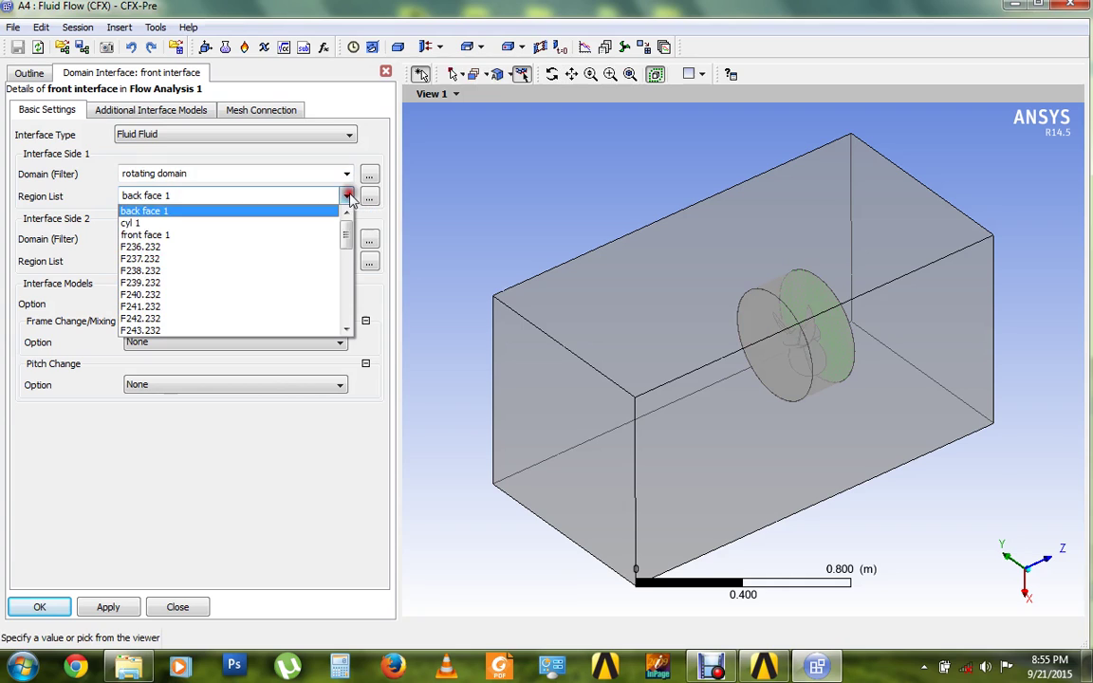
pyautogui.click(154, 235)
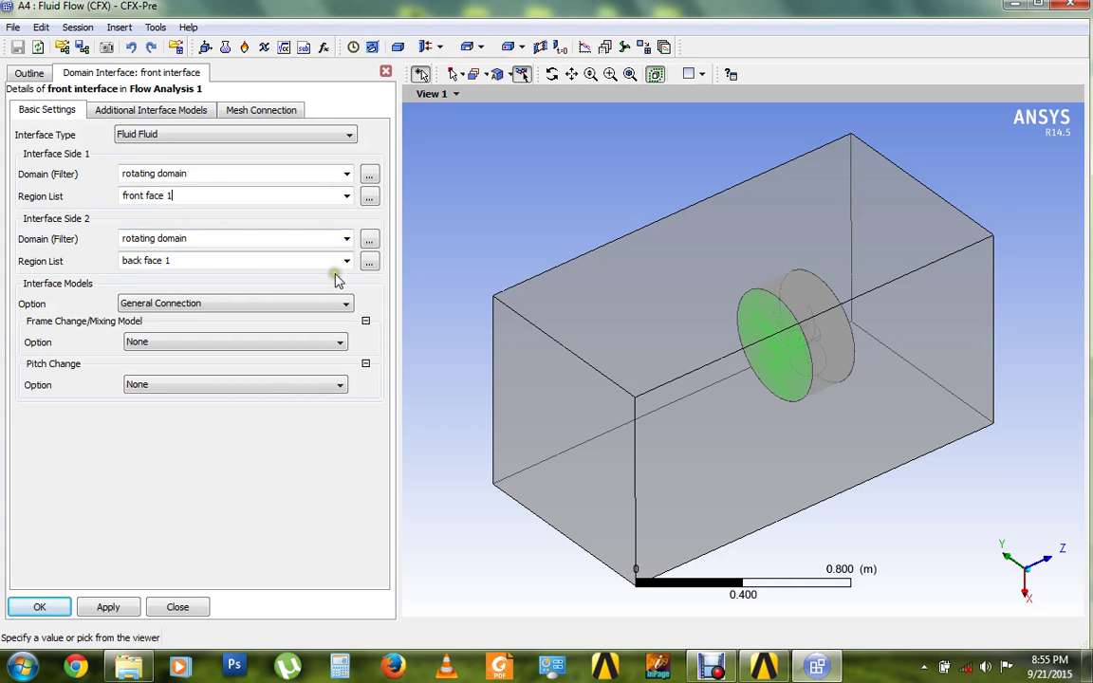
pyautogui.click(347, 238)
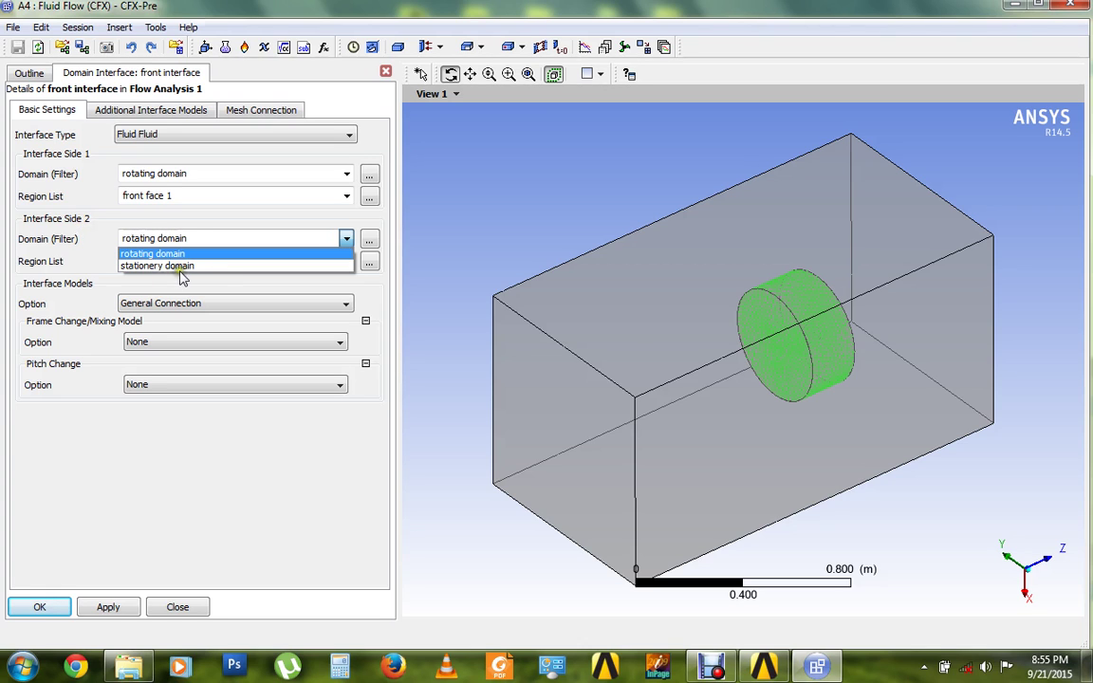
pyautogui.click(188, 267)
pyautogui.click(347, 261)
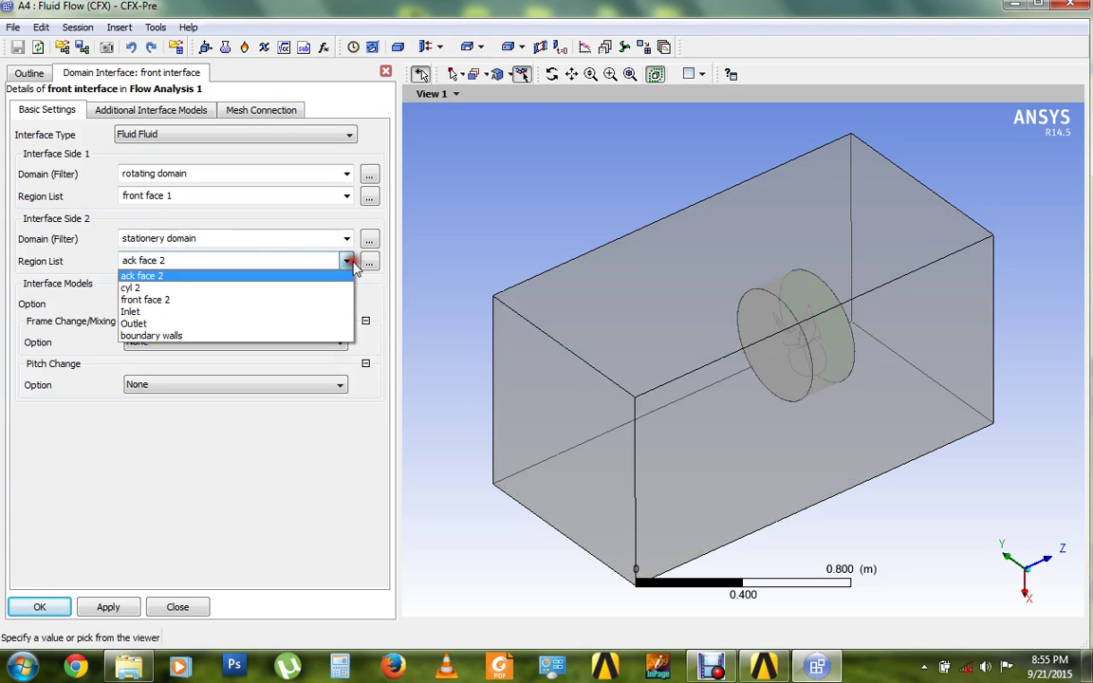
pyautogui.click(152, 300)
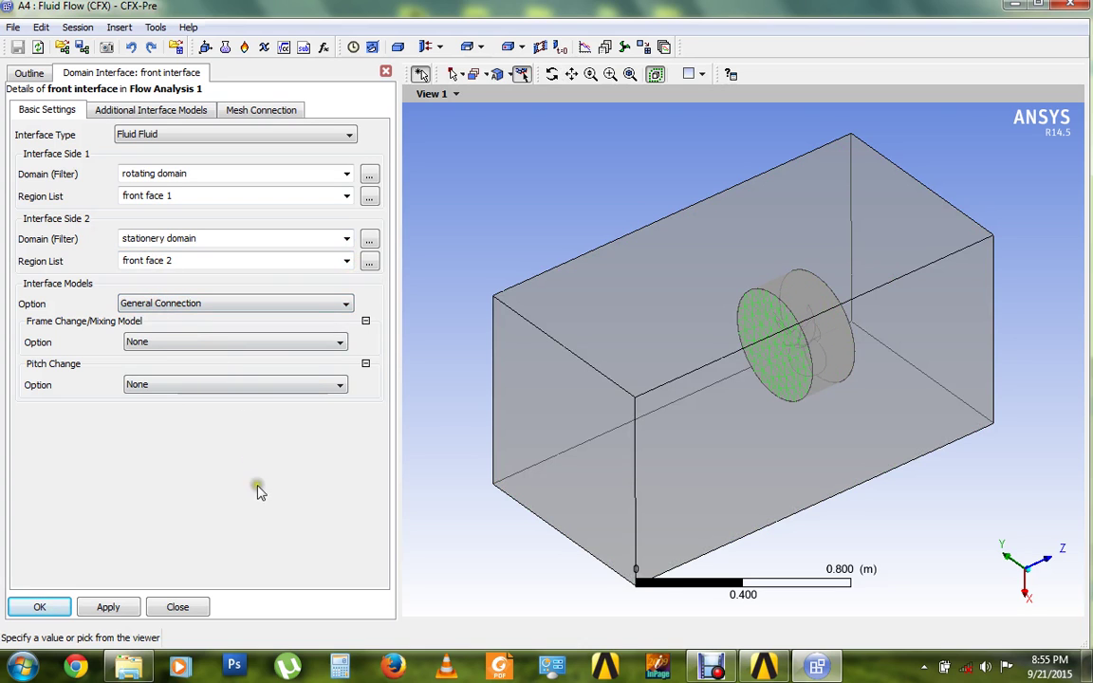
# - Keep General Connection, set the front interface's frame change/mixing model to Frozen Rotor, and accept the interface settings
pyautogui.click(310, 306)
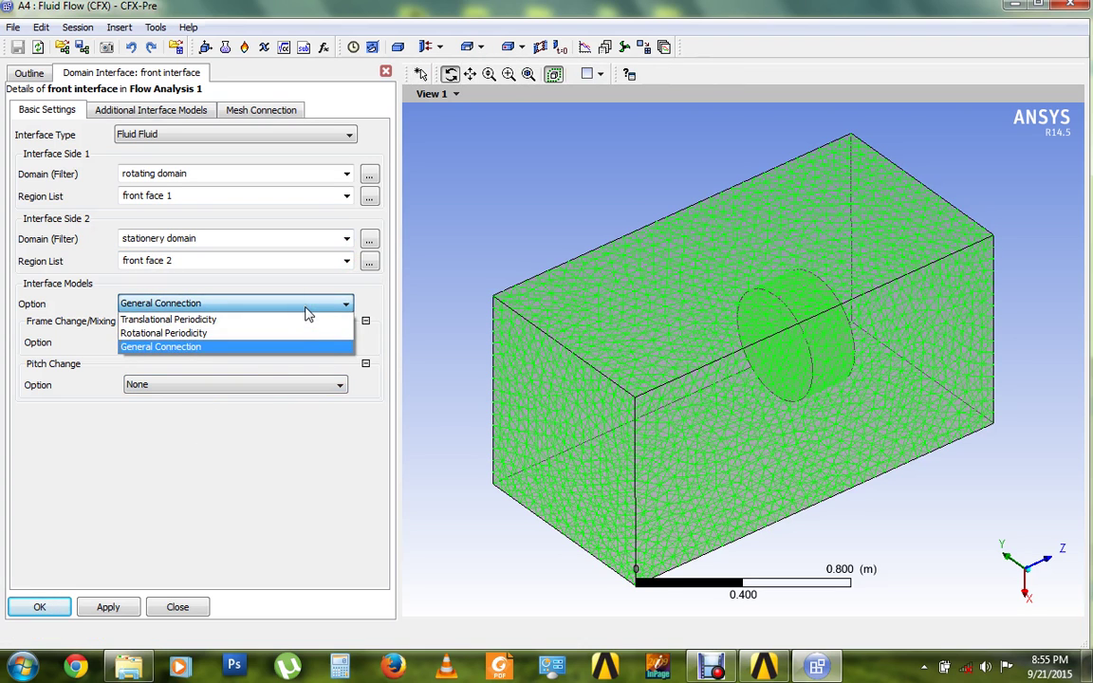
pyautogui.click(308, 305)
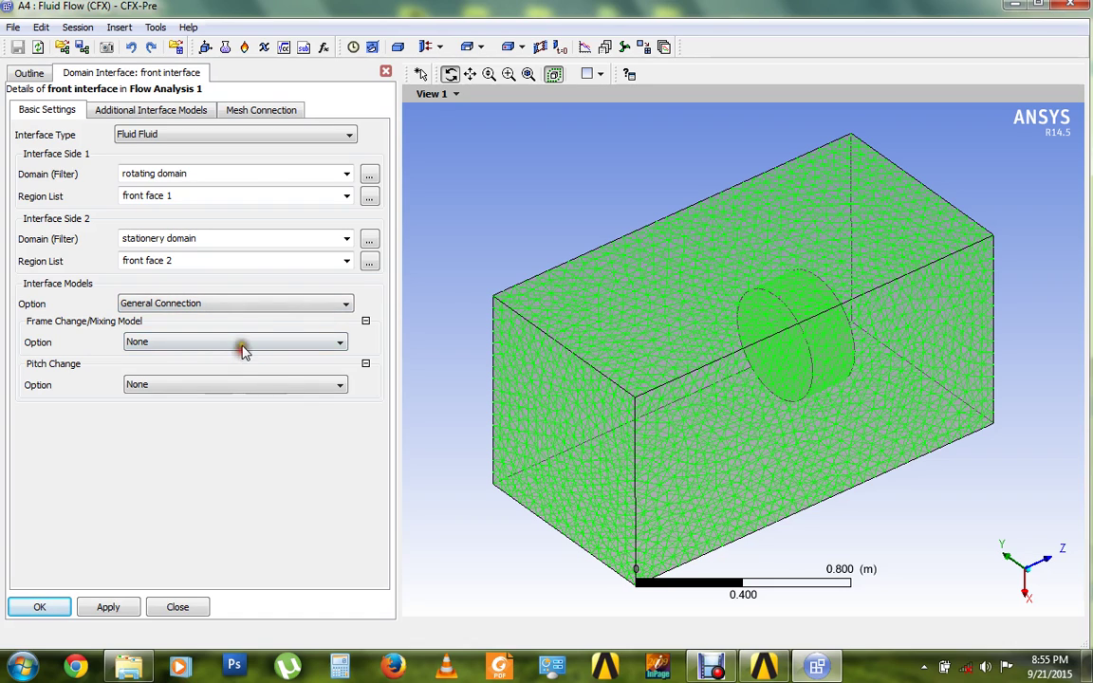
pyautogui.click(274, 342)
pyautogui.click(269, 349)
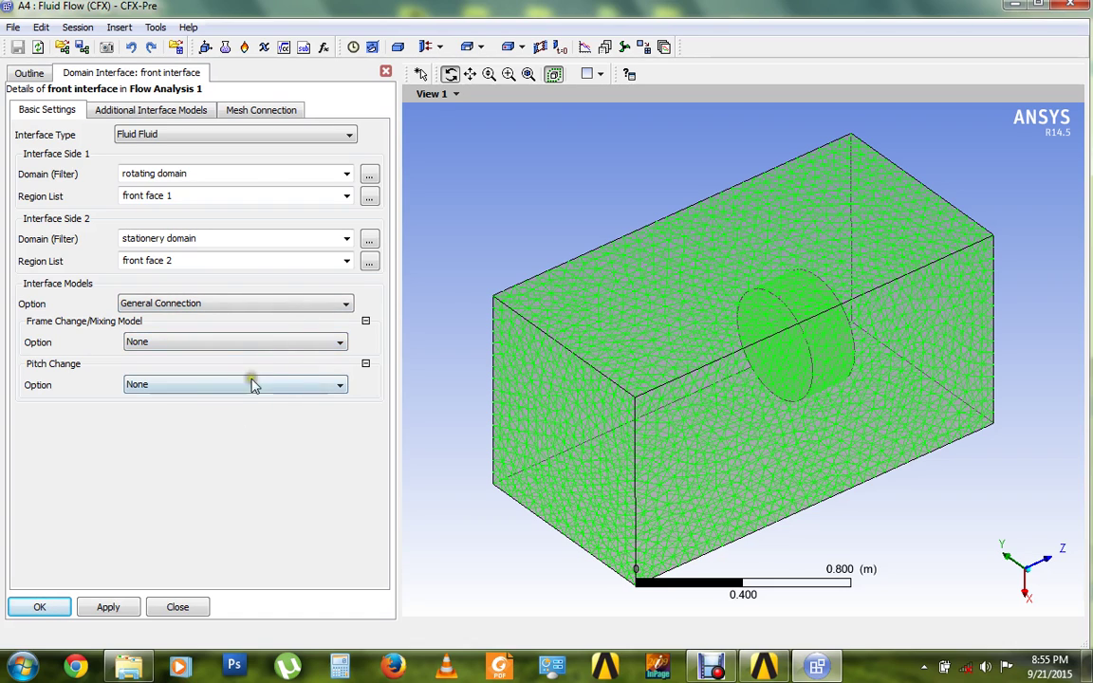
pyautogui.click(297, 344)
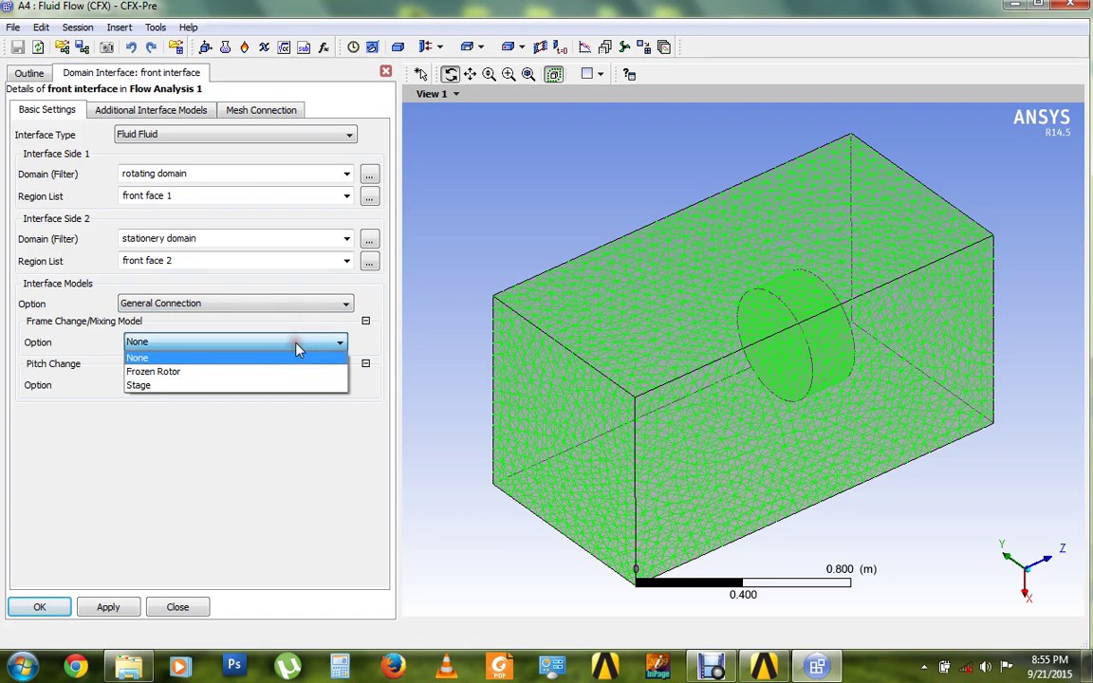
pyautogui.click(183, 371)
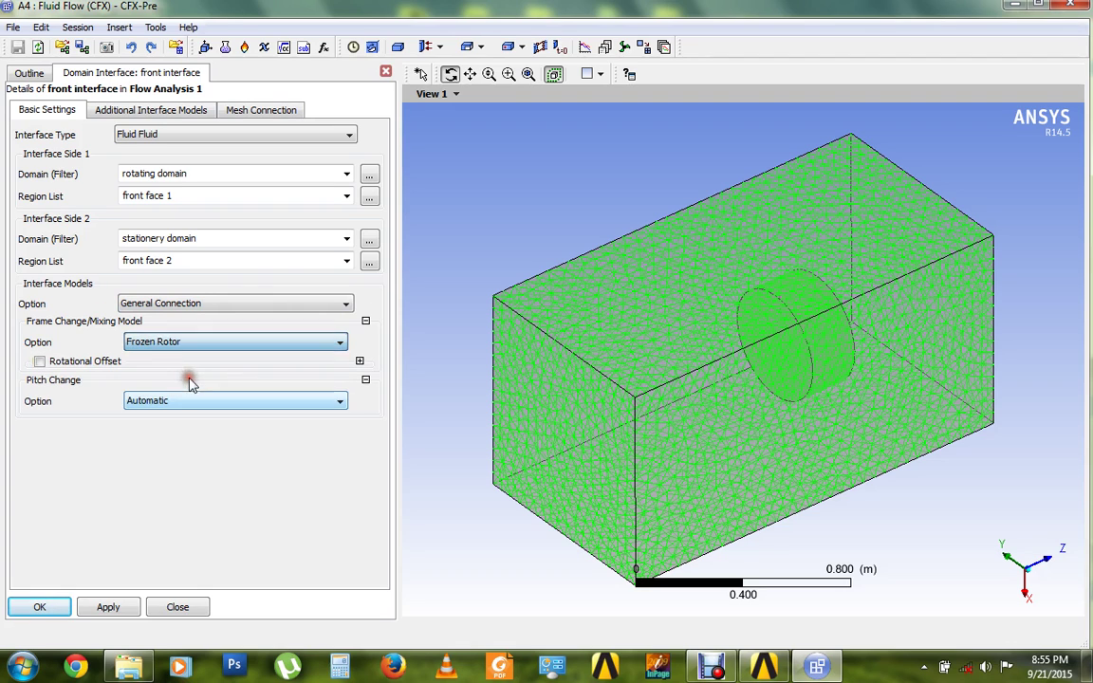
pyautogui.click(126, 608)
pyautogui.click(44, 608)
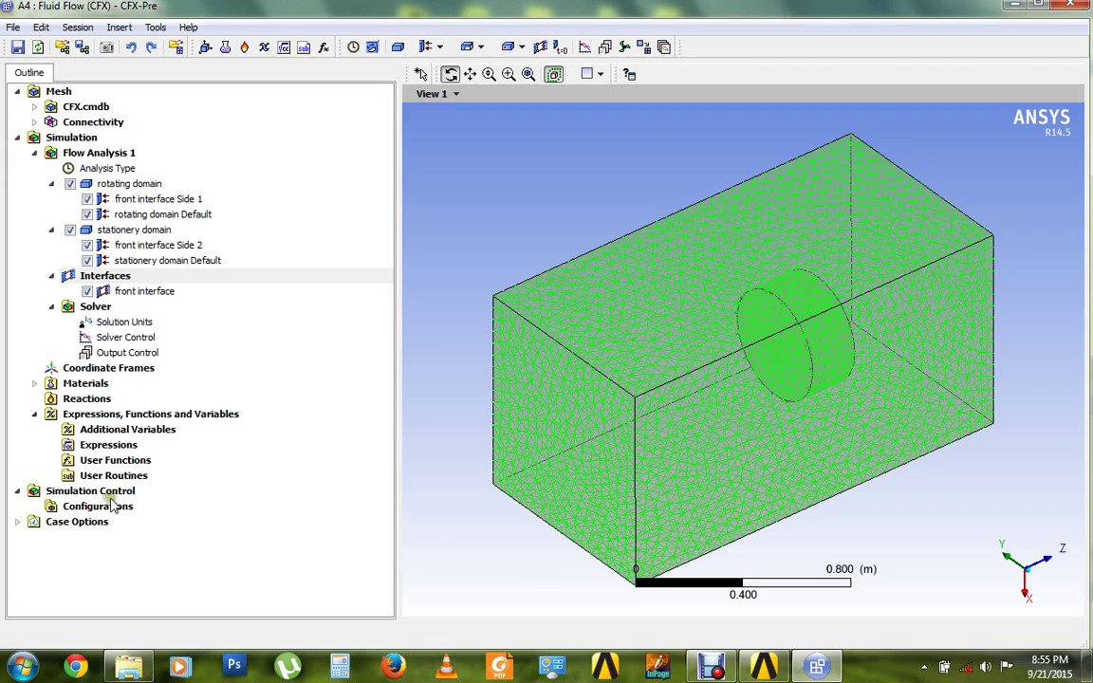
# - Insert another domain interface in Flow Analysis 1 and name it back interface
pyautogui.rightClick(130, 278)
pyautogui.moveTo(185, 293)
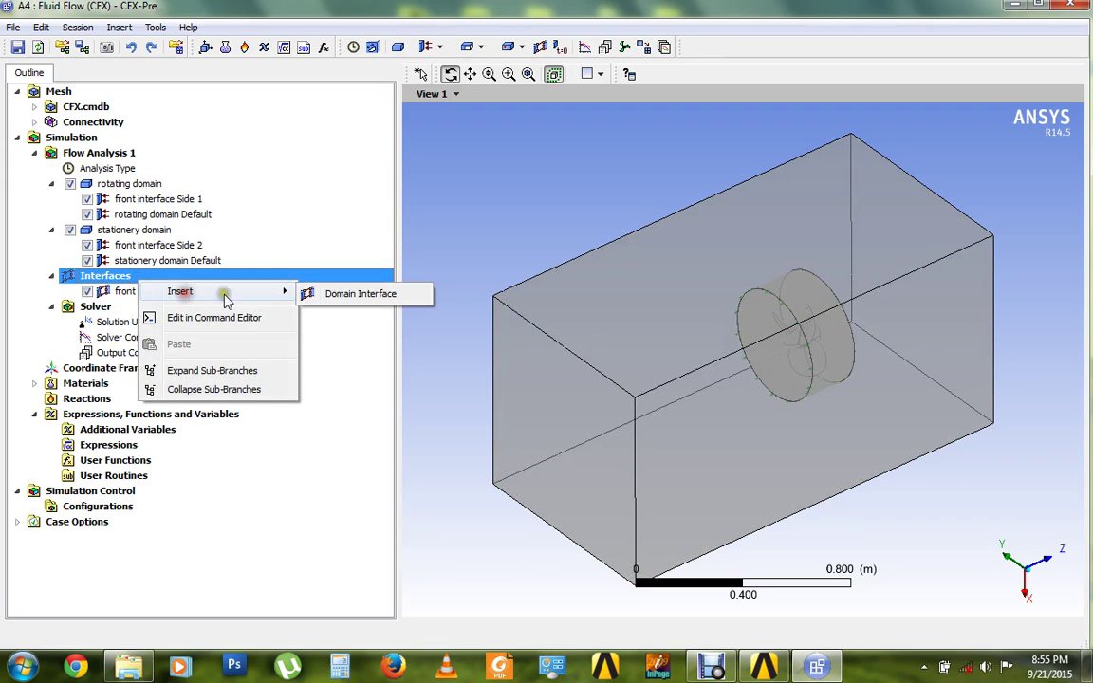
pyautogui.click(355, 295)
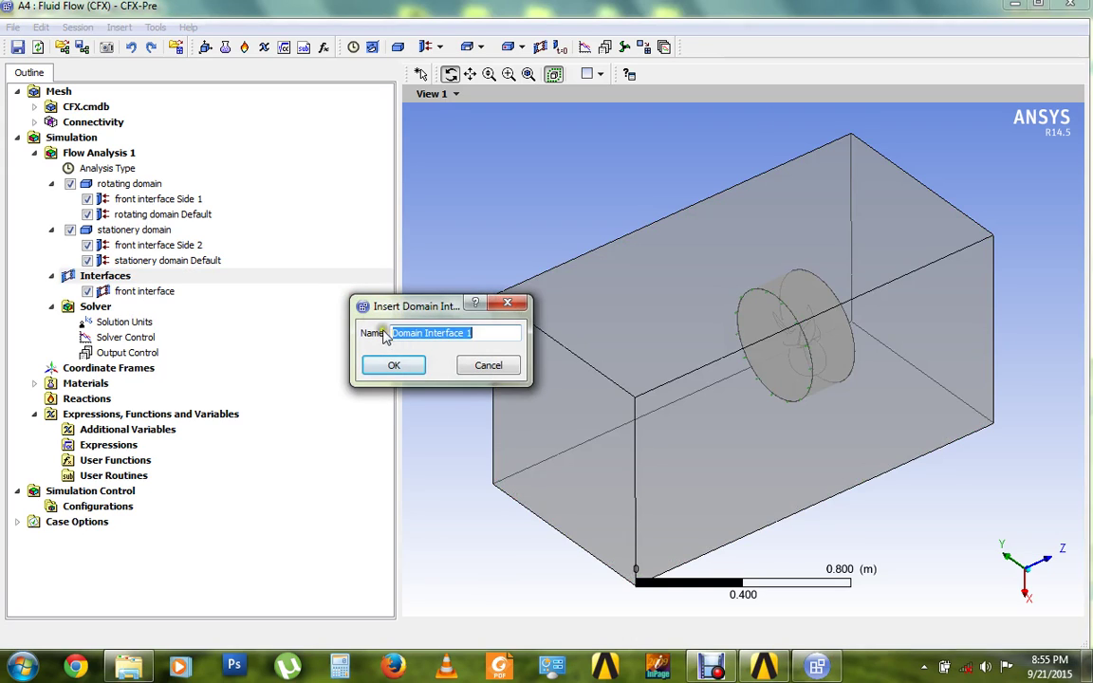
pyautogui.press('BackSpace')
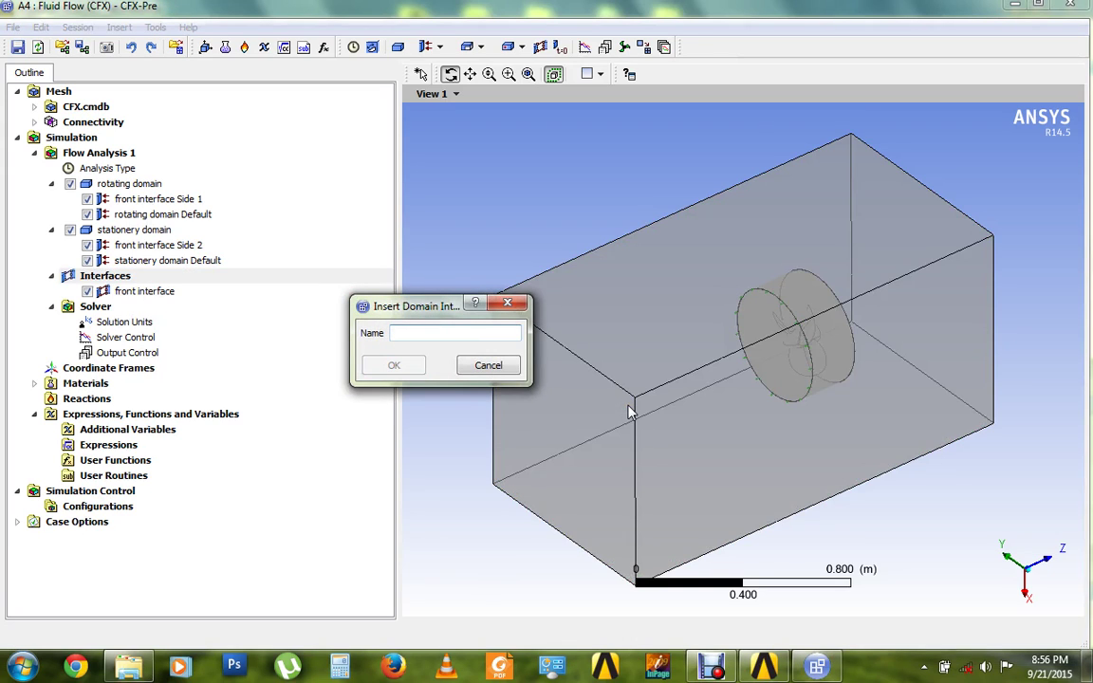
pyautogui.write('back interface')
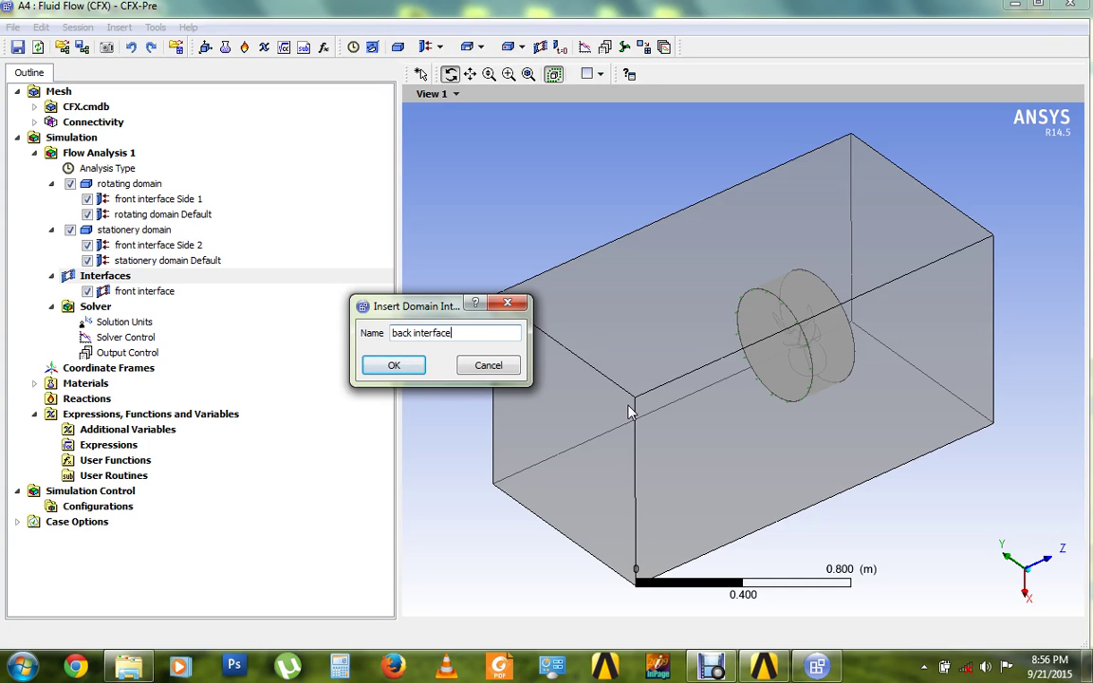
pyautogui.press('Return')
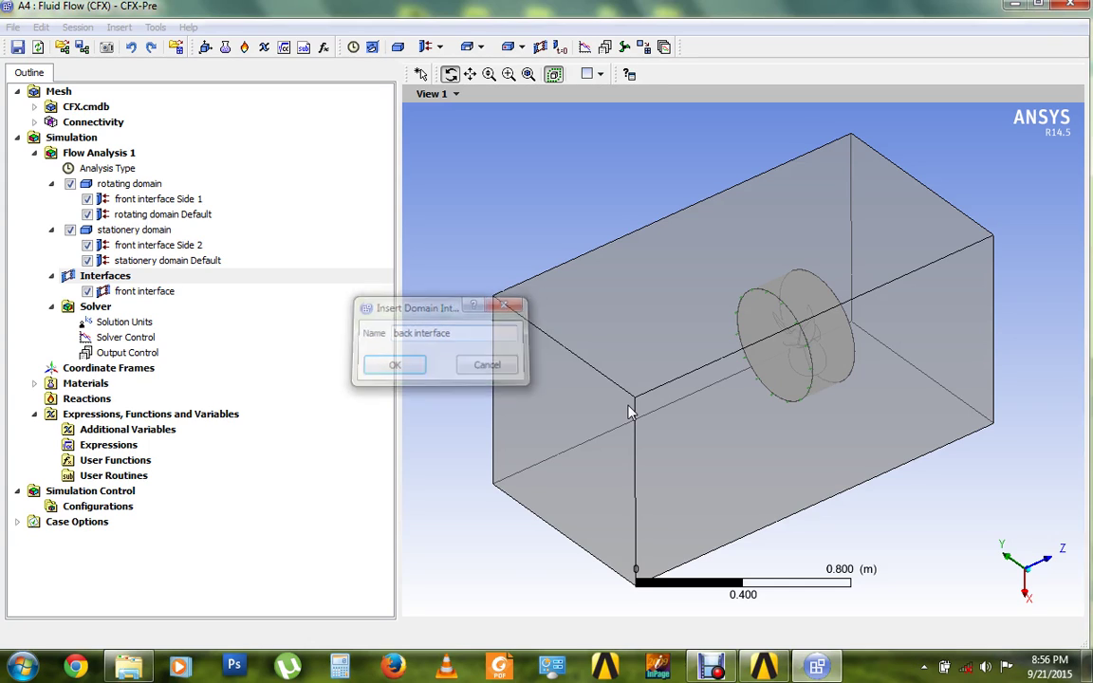
# - Pair back face 1 of the rotating domain as side 1 with ack face 2 of the stationery domain as side 2 of the back interface
pyautogui.click(348, 173)
pyautogui.click(233, 201)
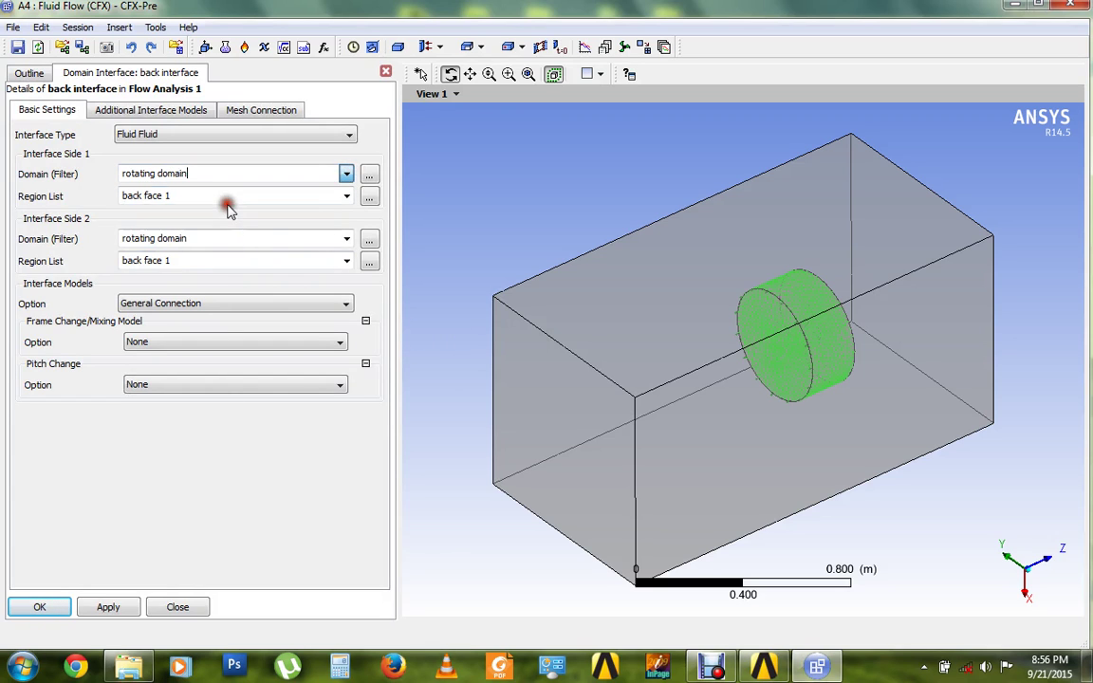
pyautogui.click(346, 196)
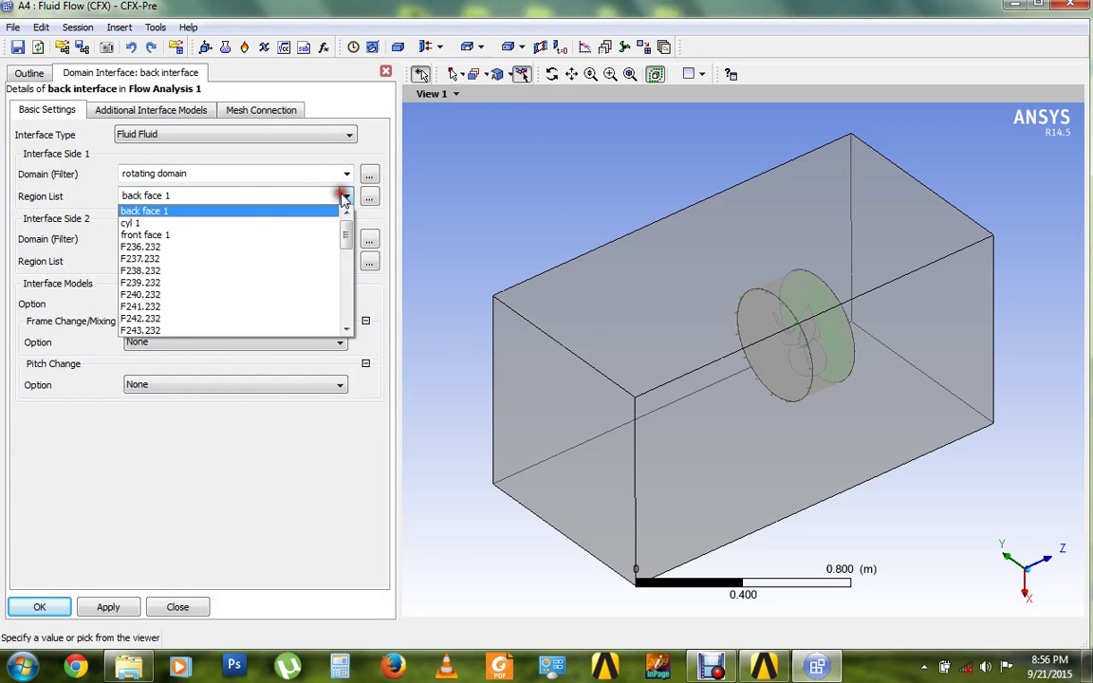
pyautogui.click(231, 212)
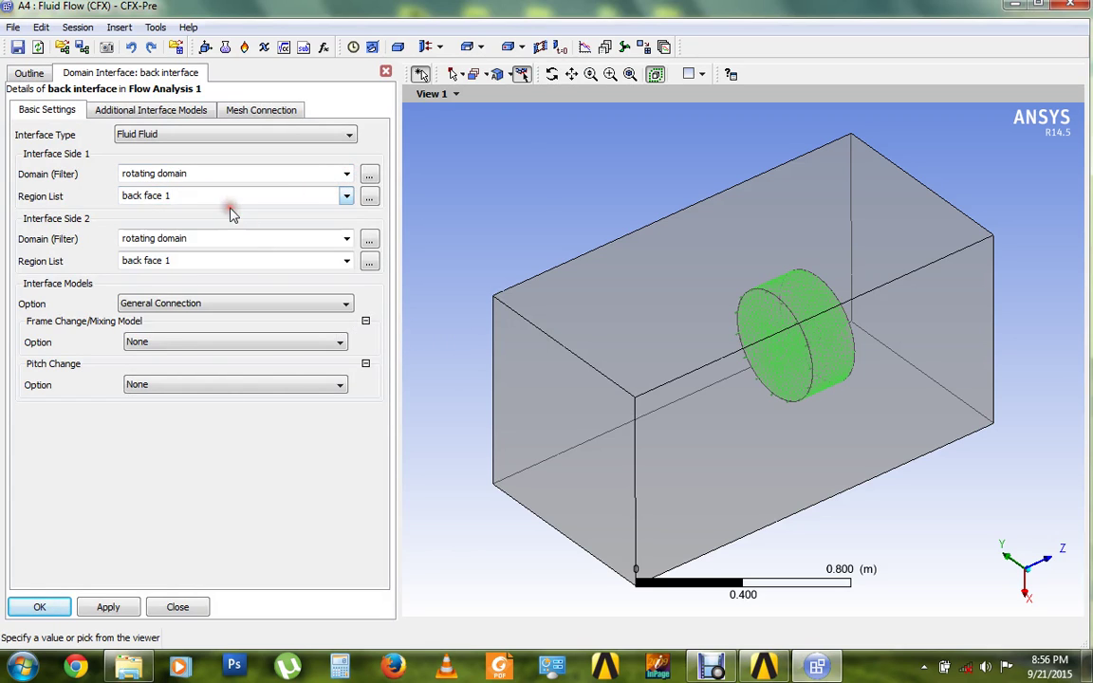
pyautogui.click(346, 240)
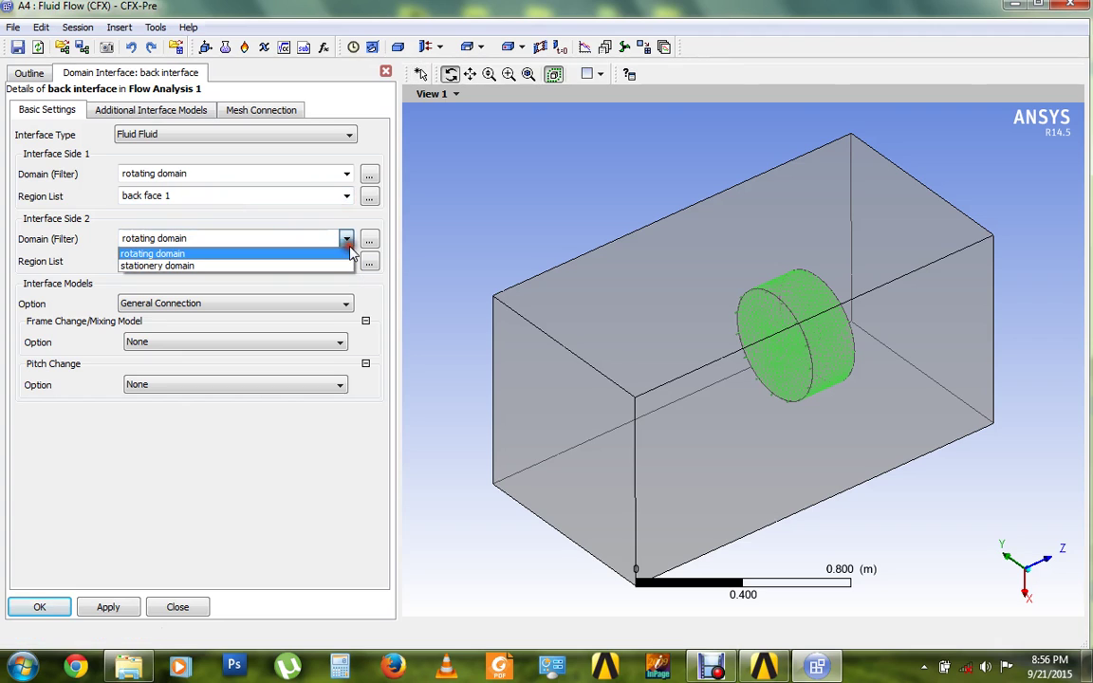
pyautogui.click(285, 267)
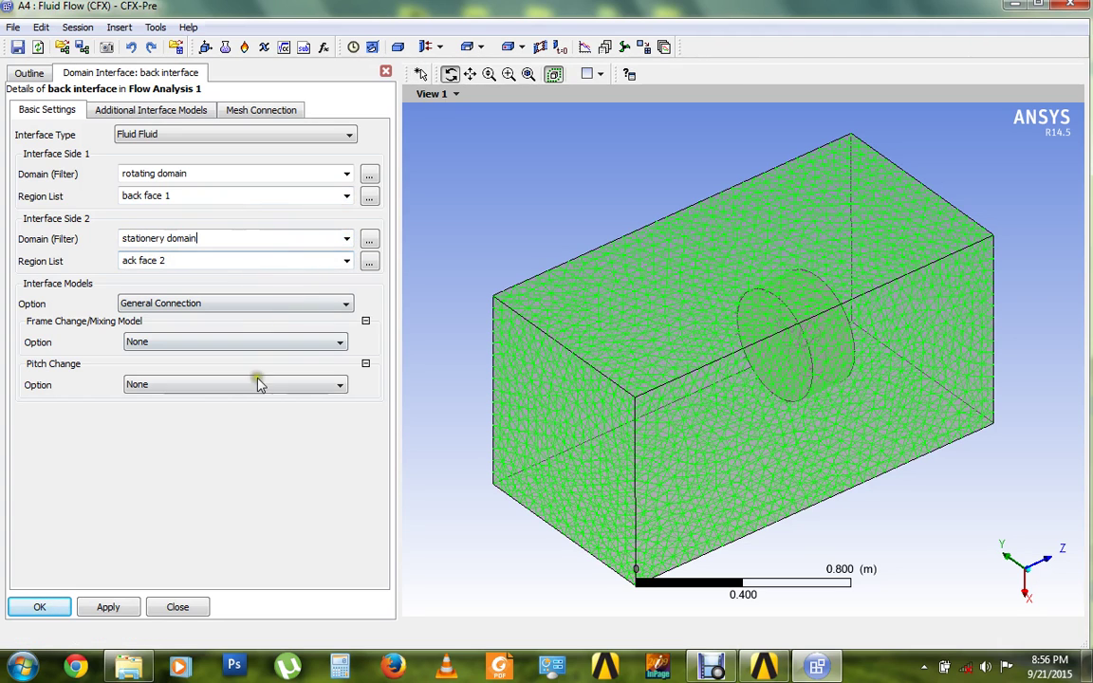
# - Keep General Connection as the back interface's model option and accept the interface settings
pyautogui.click(305, 308)
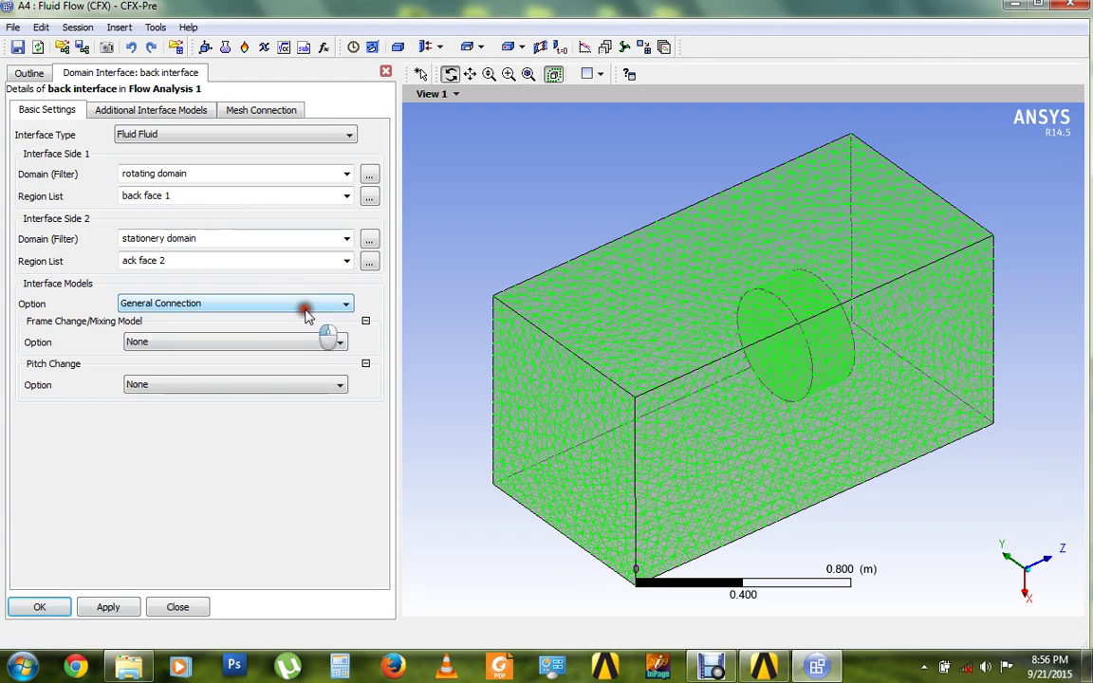
pyautogui.click(303, 311)
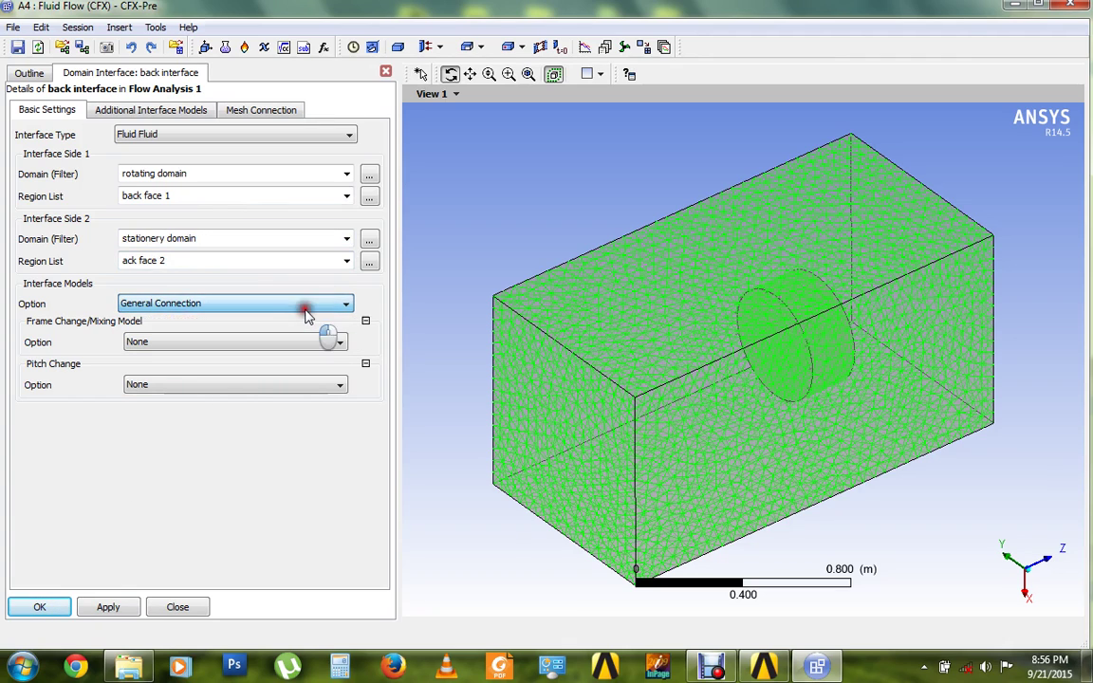
pyautogui.click(36, 607)
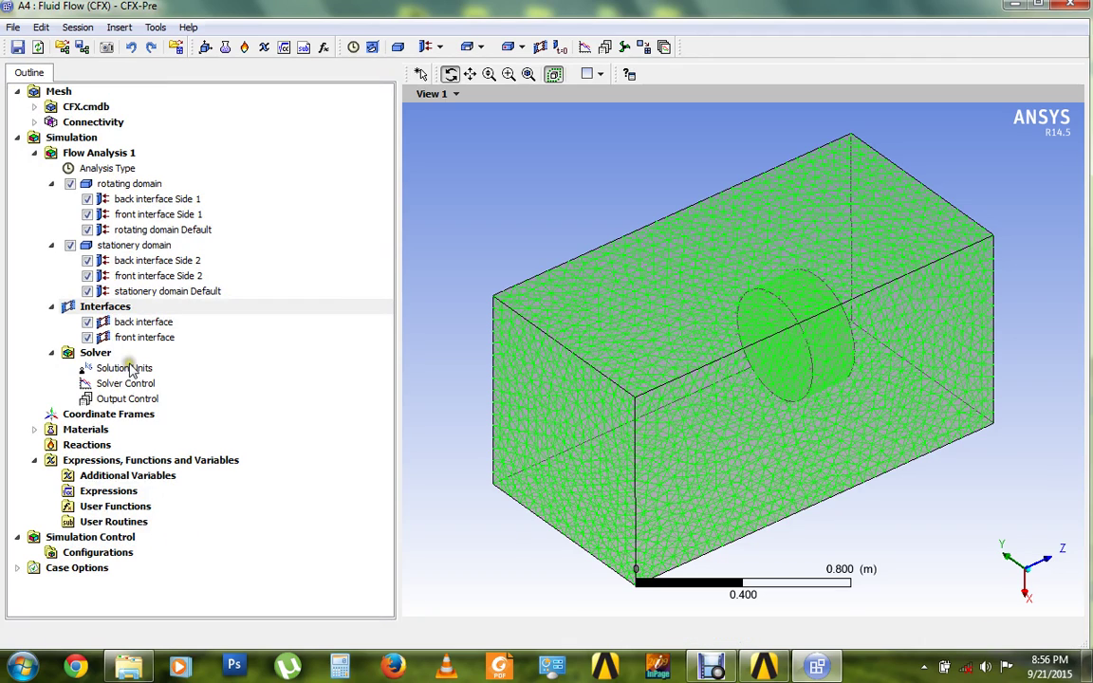
# - Insert a third domain interface in Flow Analysis 1 and name it cylind interface
pyautogui.rightClick(159, 307)
pyautogui.moveTo(285, 317)
pyautogui.click(321, 321)
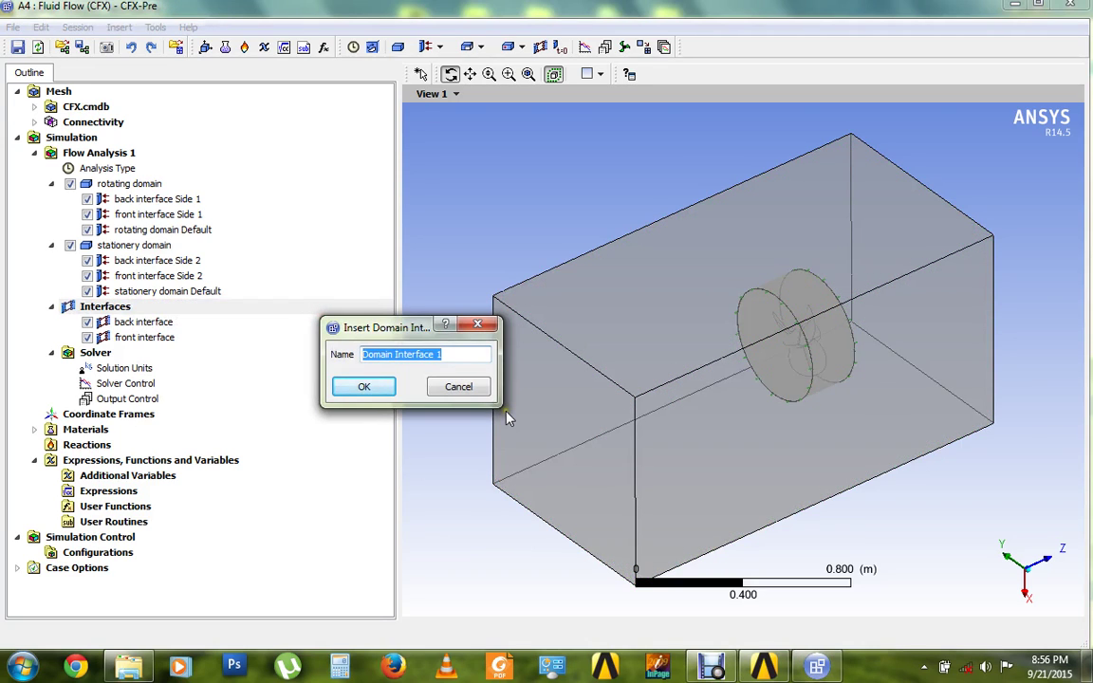
pyautogui.press('BackSpace')
pyautogui.write('cyli')
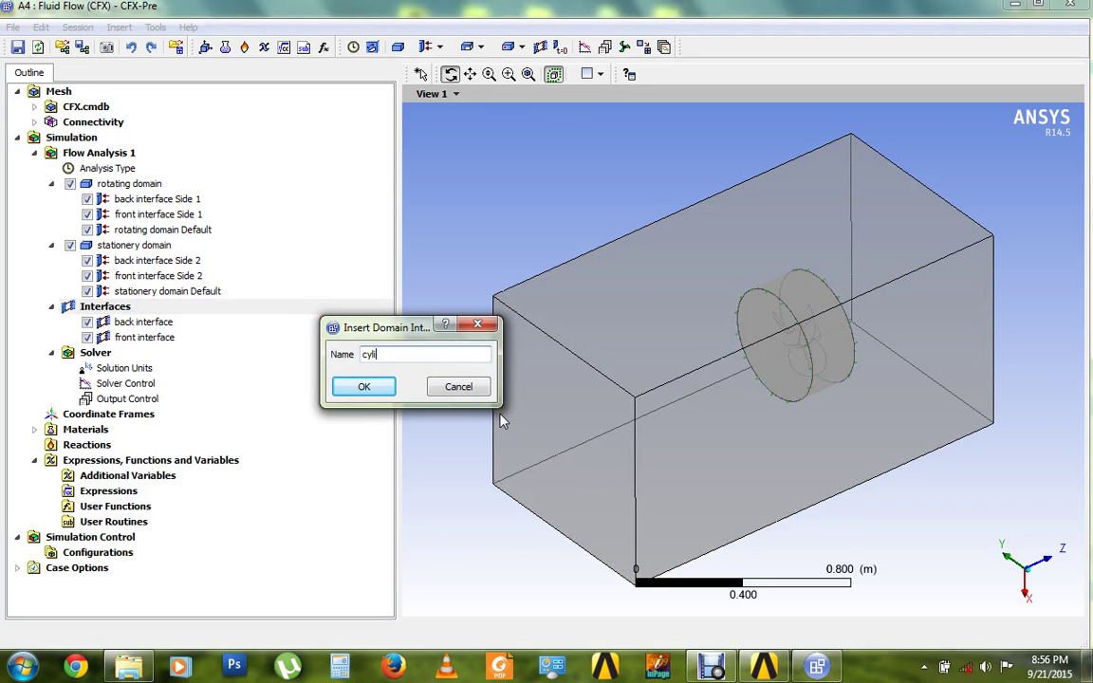
pyautogui.write('nd interface')
pyautogui.click(368, 386)
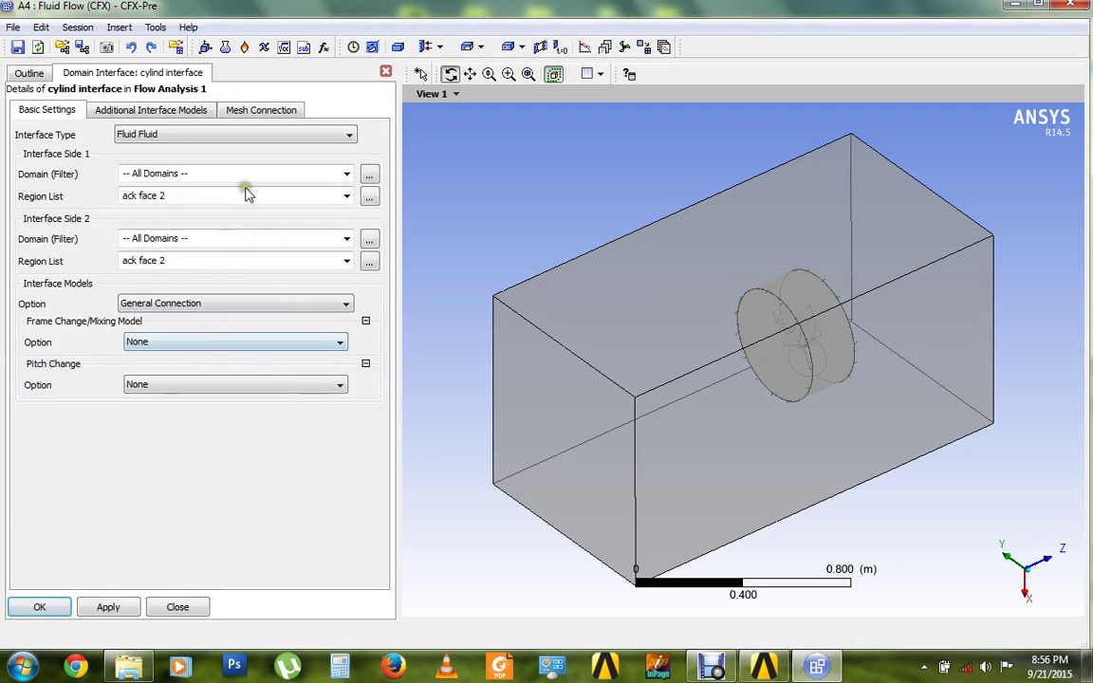
# - Set side 1 of the cylind interface to the rotating domain with region cyl 1
pyautogui.click(324, 173)
pyautogui.click(348, 179)
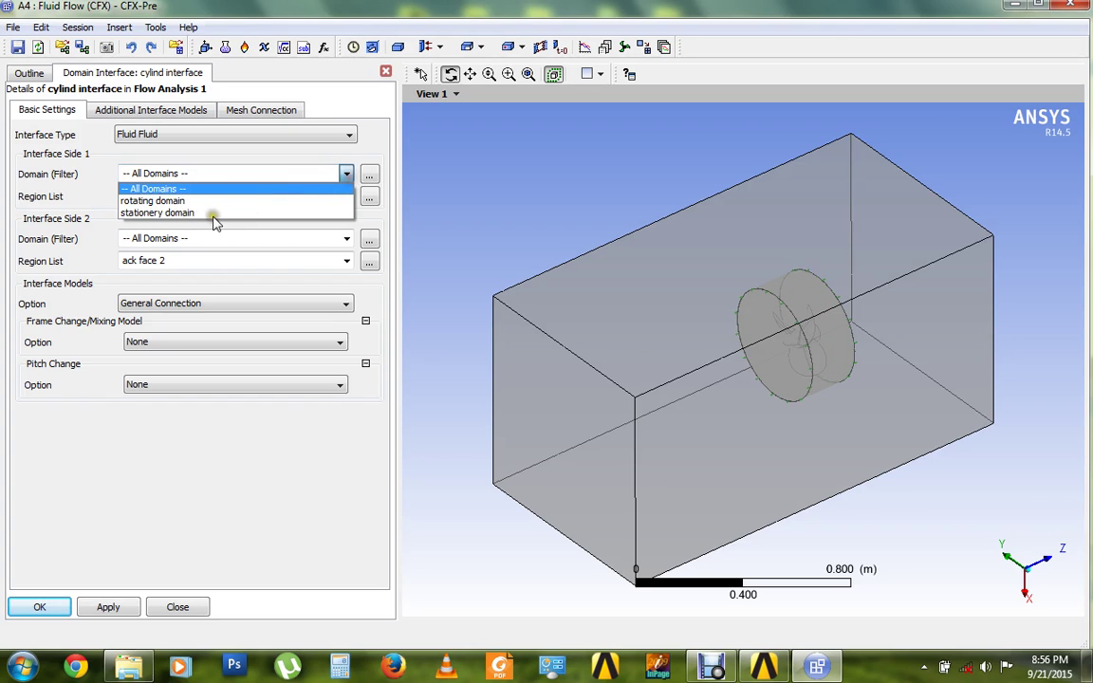
pyautogui.click(142, 201)
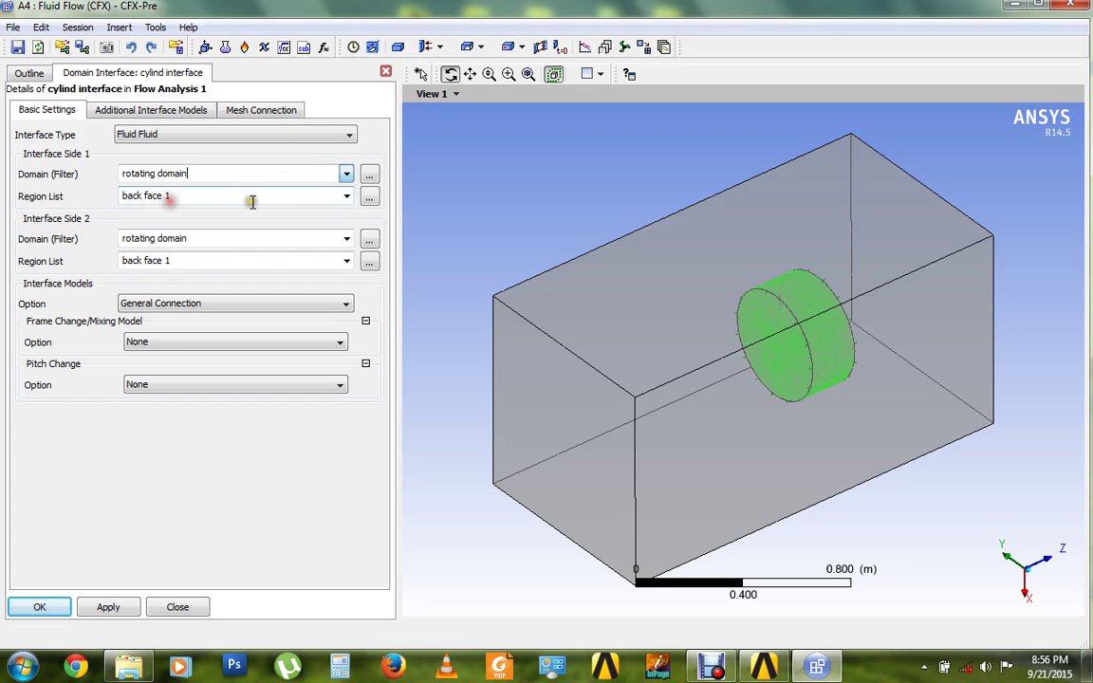
pyautogui.click(346, 195)
pyautogui.click(150, 234)
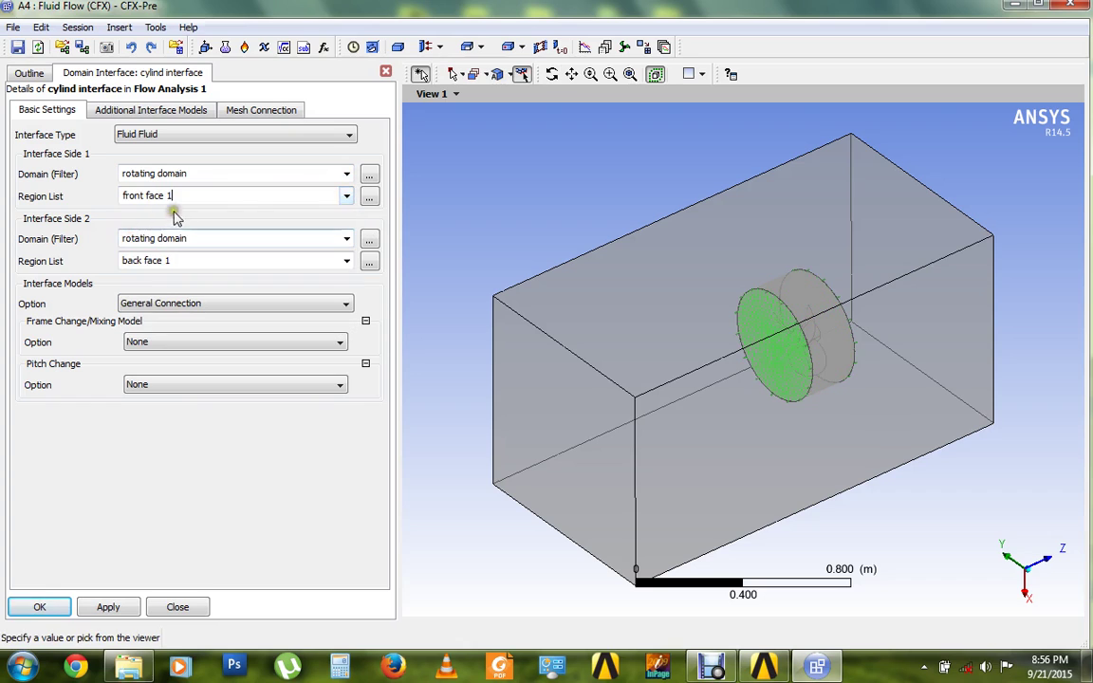
pyautogui.click(346, 196)
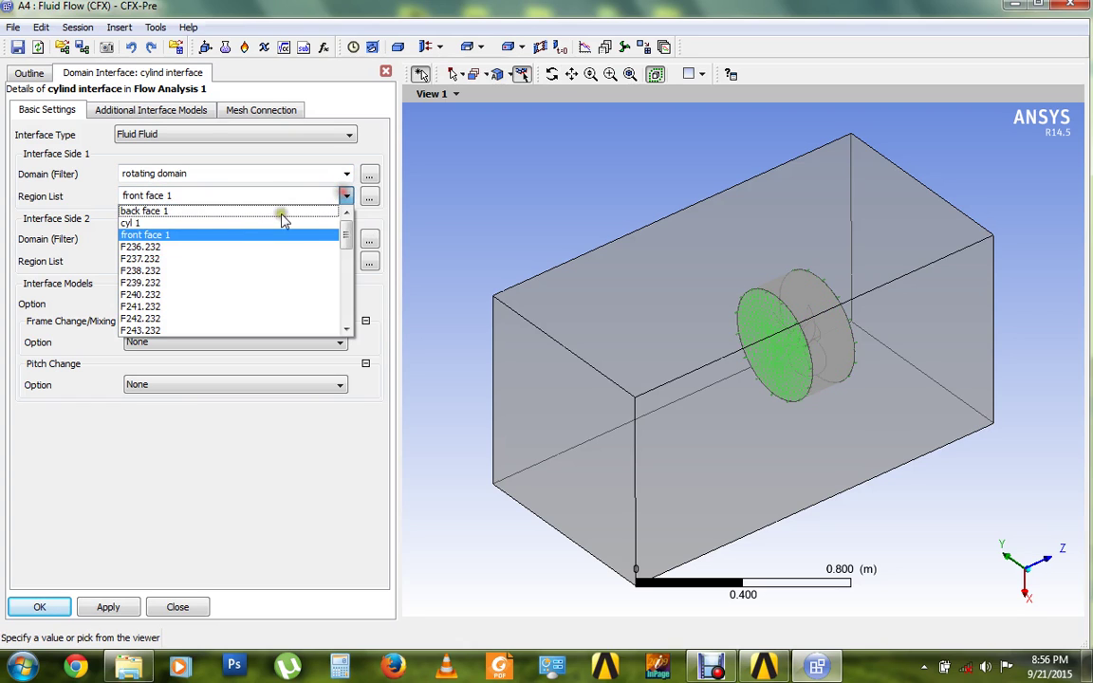
pyautogui.click(128, 222)
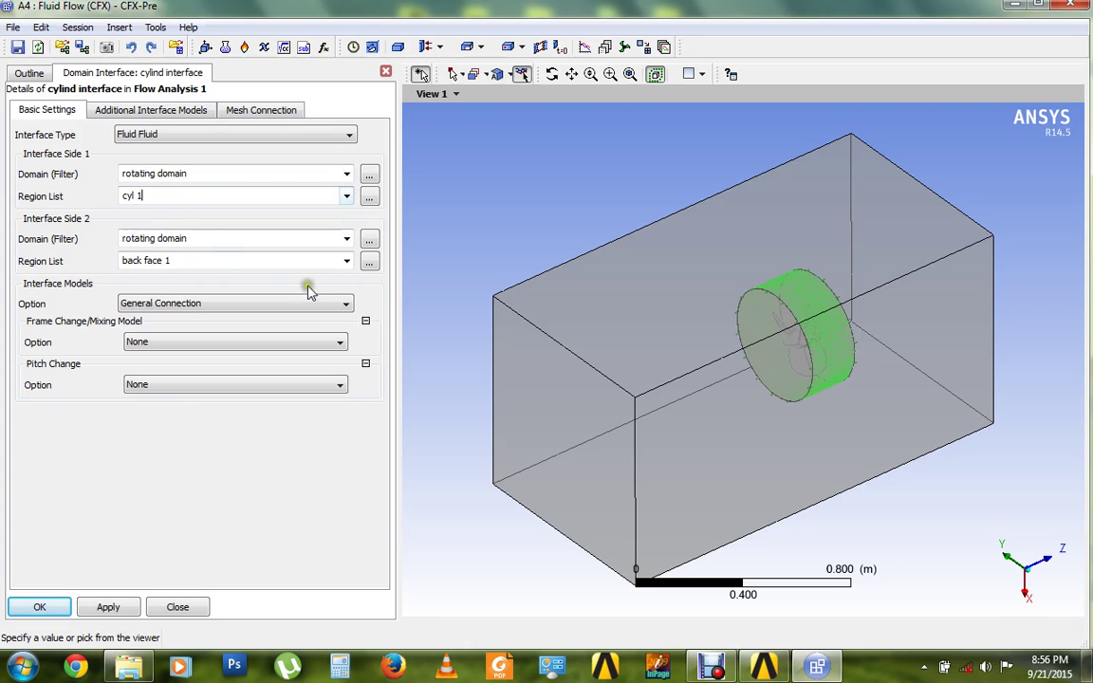
# - Set side 2 of the cylind interface to the stationery domain with region cyl 2, and accept the interface settings
pyautogui.click(346, 239)
pyautogui.click(195, 264)
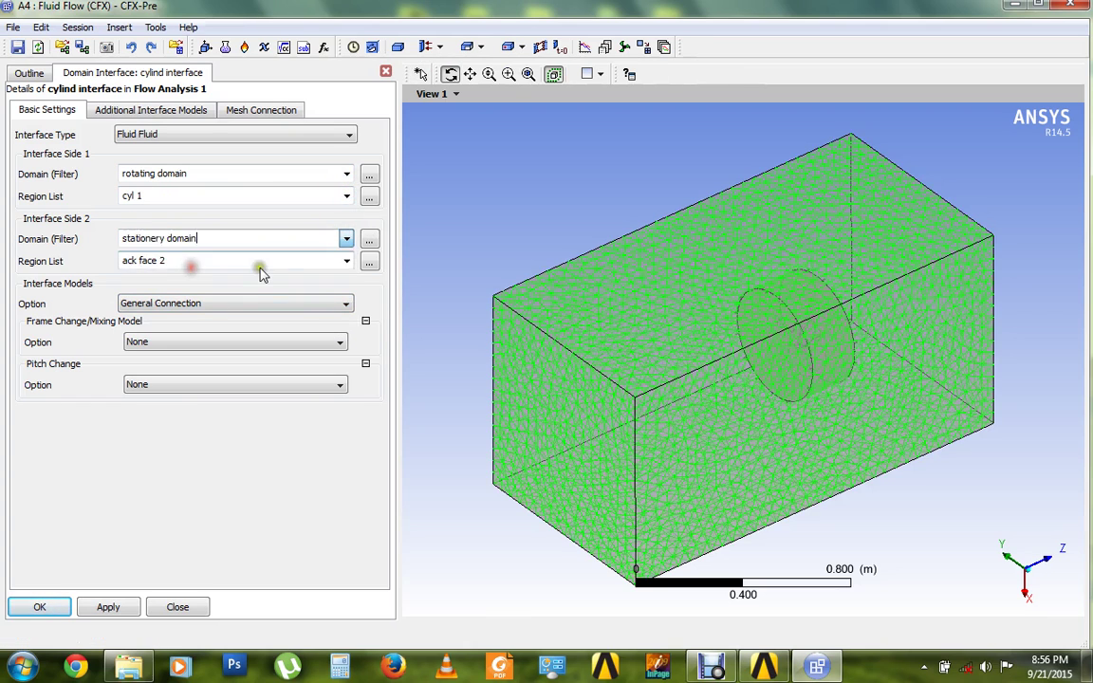
pyautogui.click(344, 265)
pyautogui.click(156, 275)
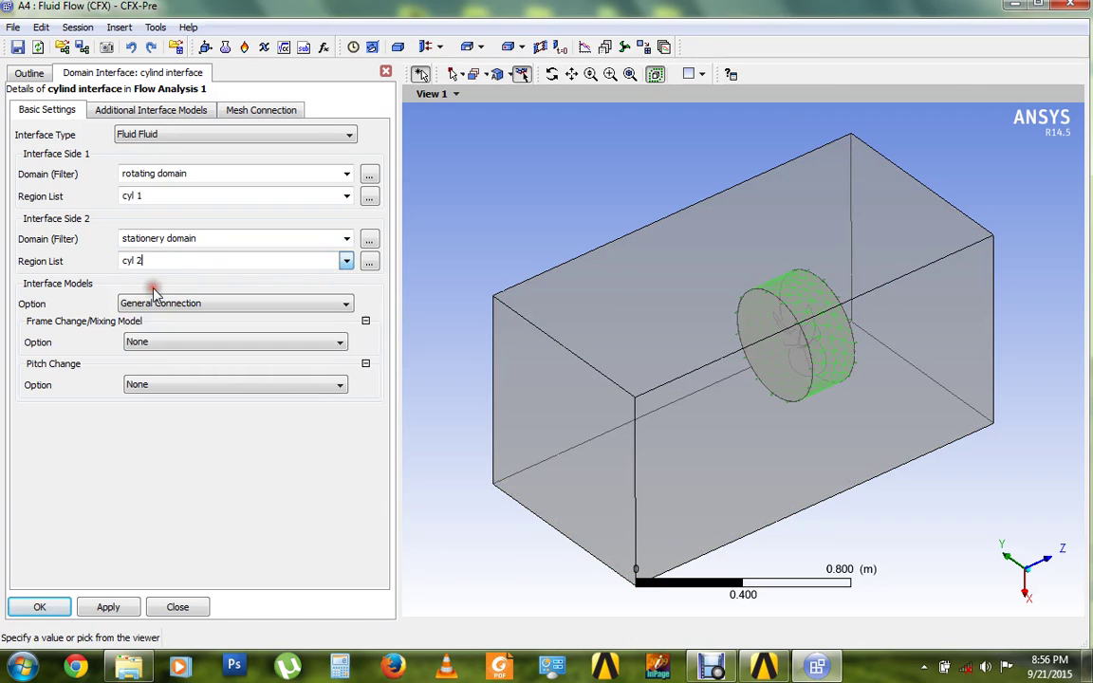
pyautogui.click(110, 606)
pyautogui.click(40, 606)
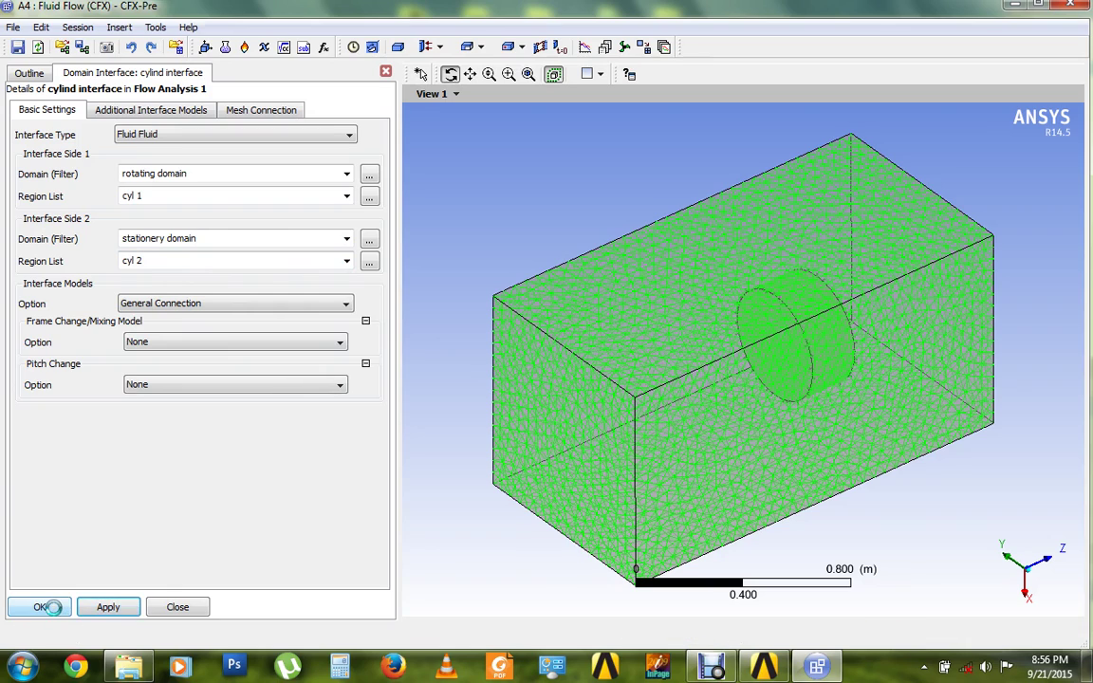
pyautogui.click(43, 607)
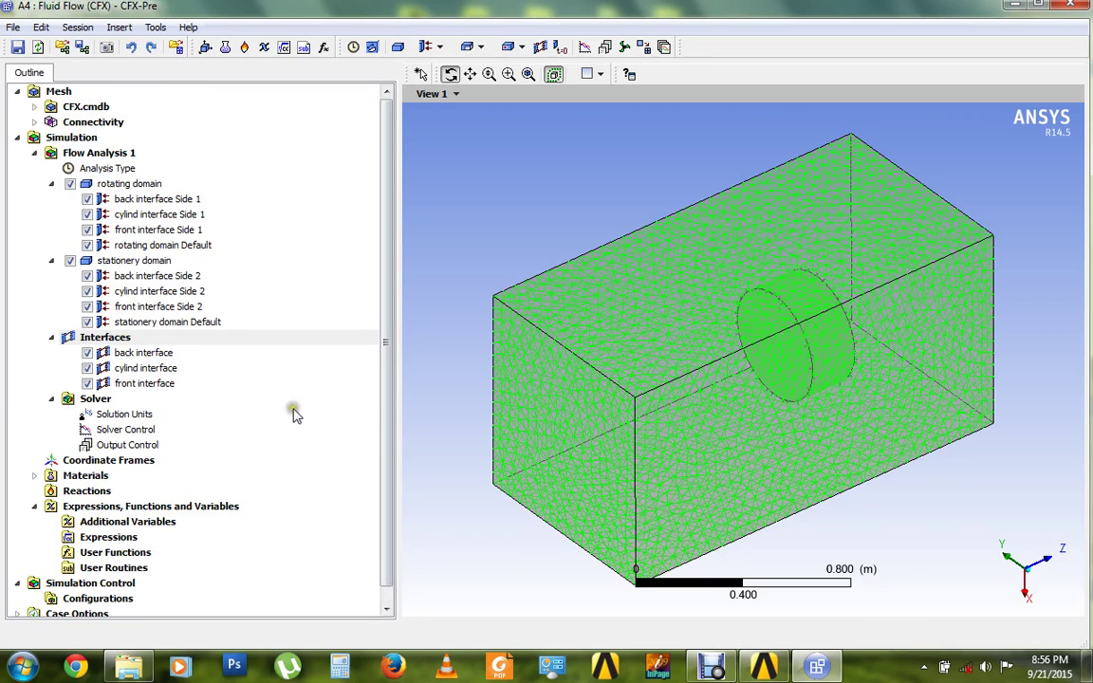
# - Examine which faces of the model the back, cylind and front interfaces and their domain sides cover
pyautogui.moveTo(142, 368); pyautogui.dragTo(166, 380)
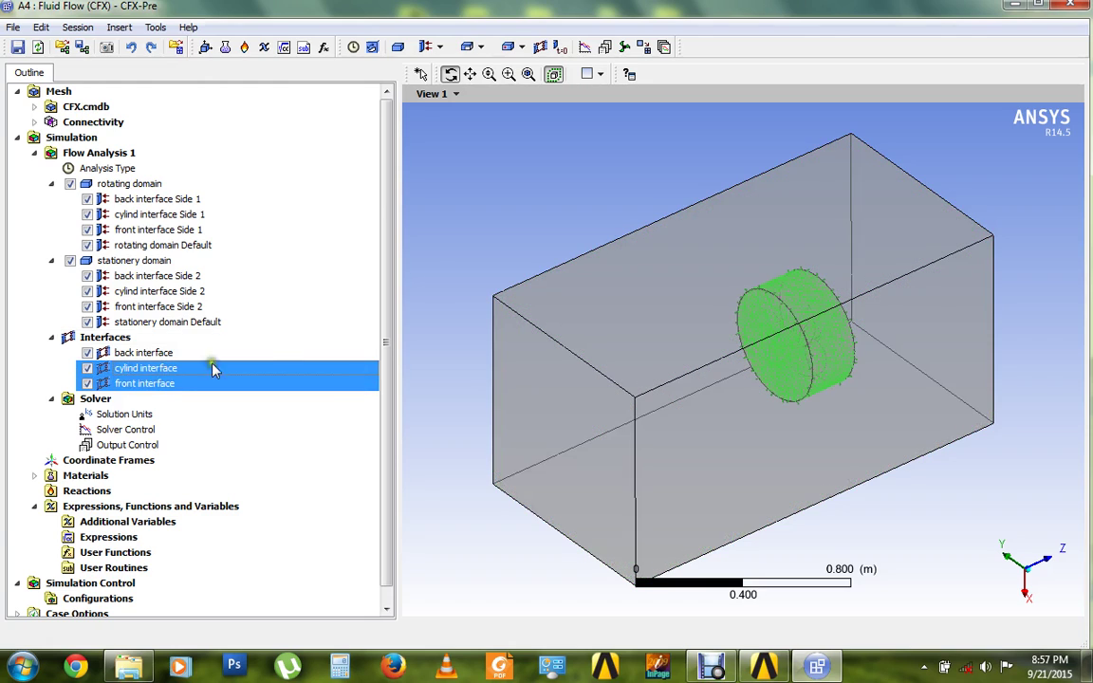
pyautogui.click(195, 339)
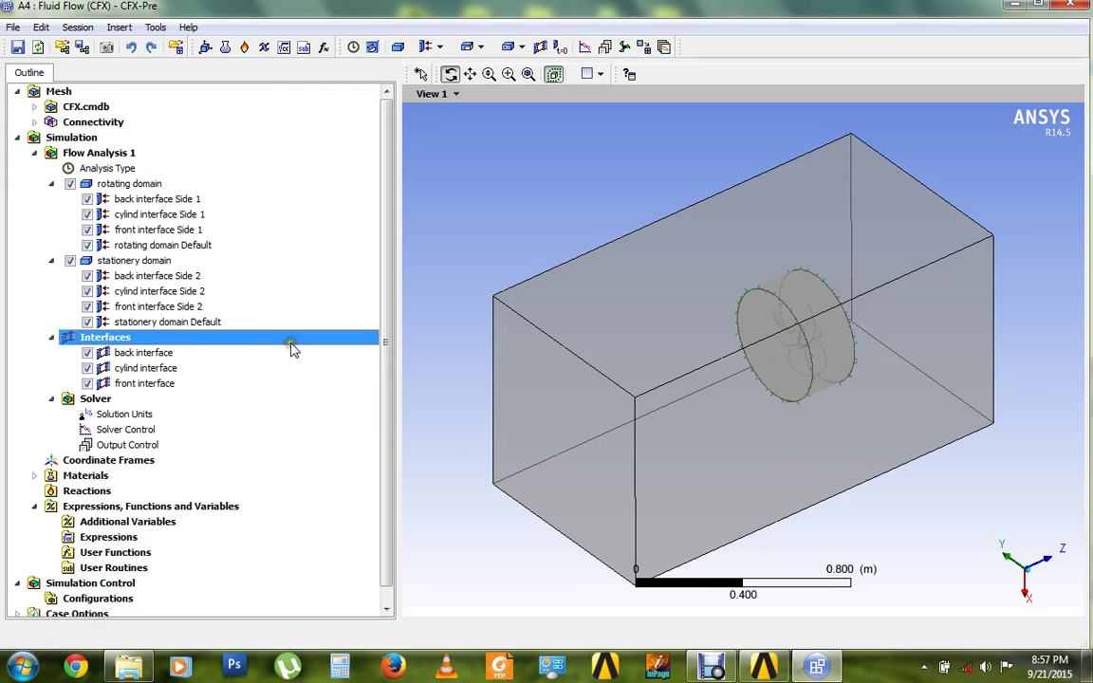
pyautogui.click(157, 352)
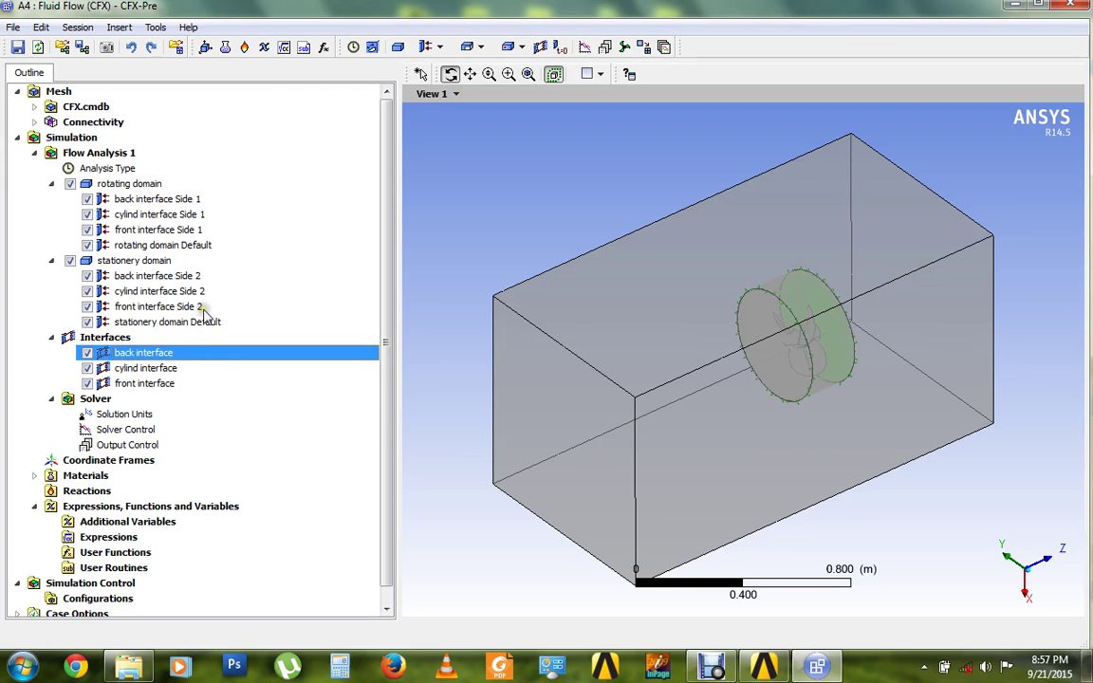
pyautogui.click(173, 292)
pyautogui.click(182, 229)
pyautogui.click(189, 214)
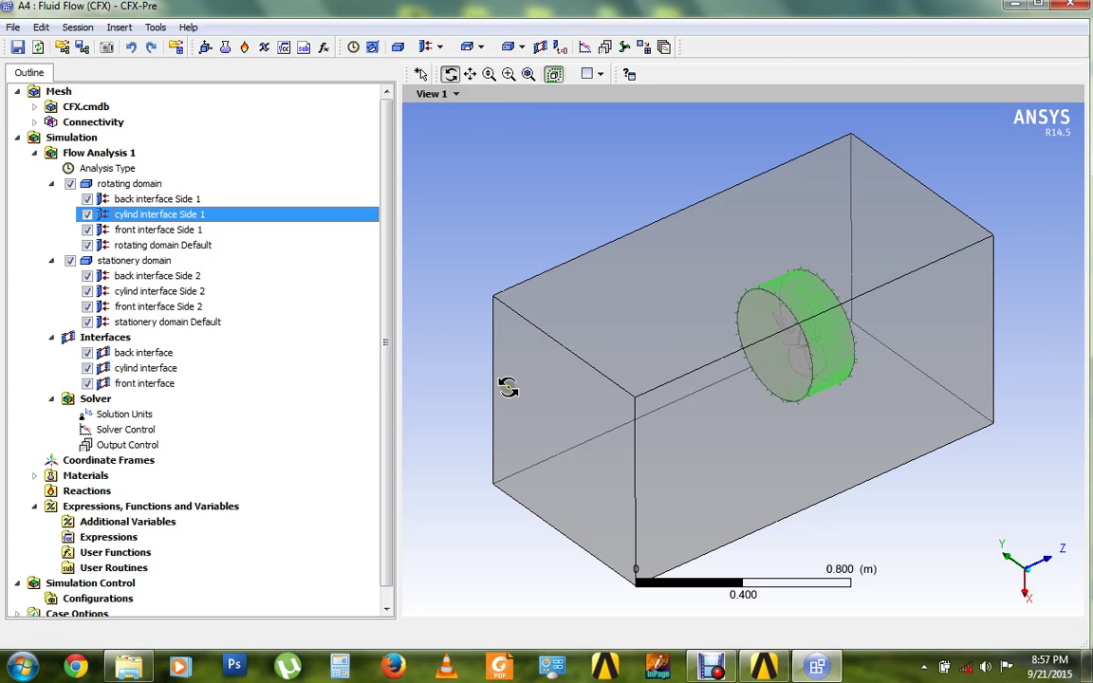
pyautogui.click(139, 353)
pyautogui.click(164, 369)
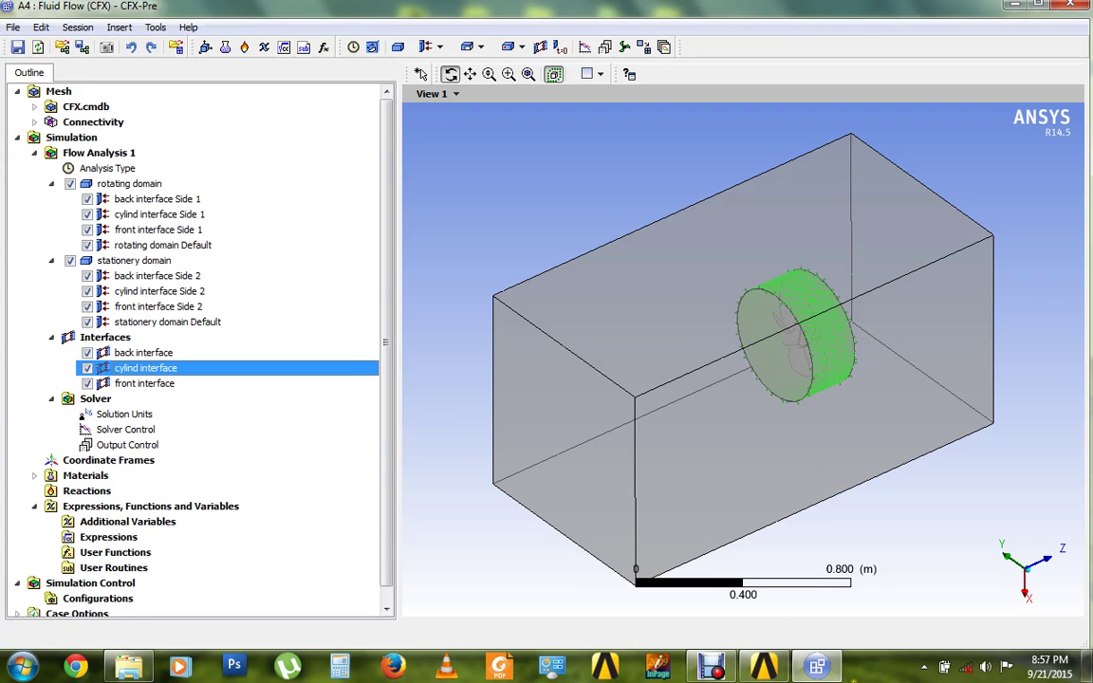
pyautogui.click(712, 667)
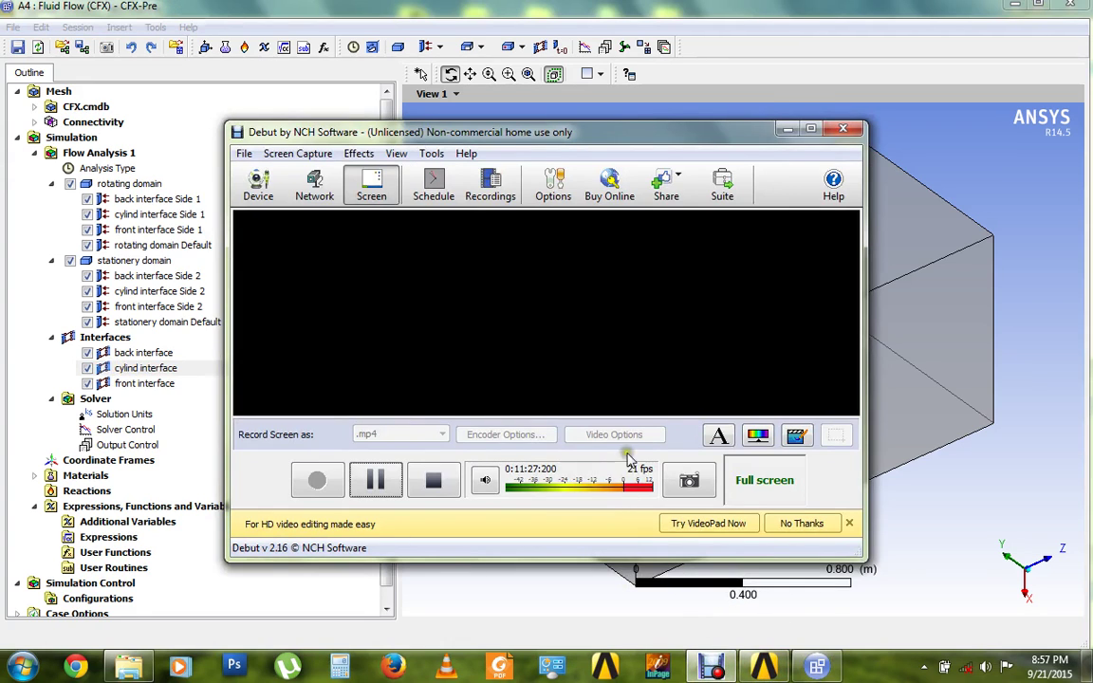